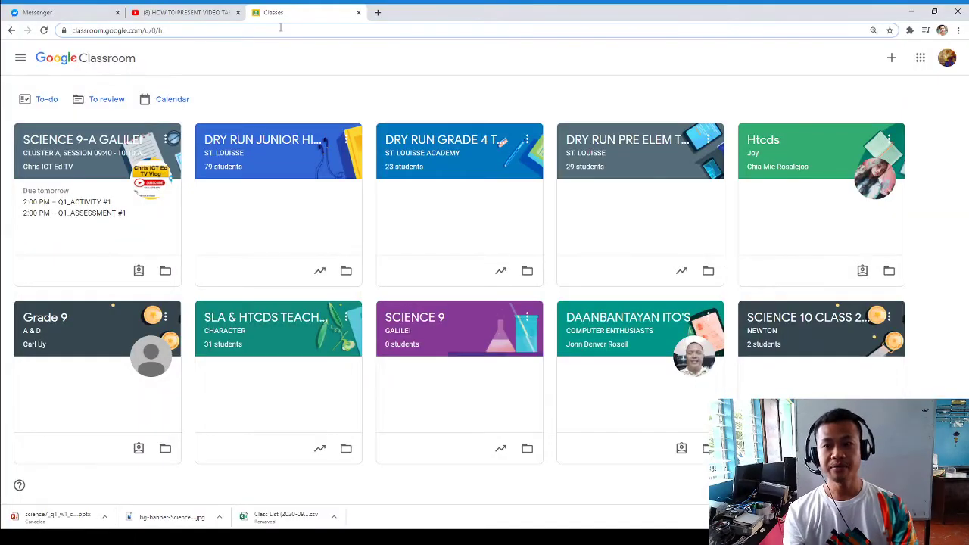
# - Load classroom.google.com in a new Chrome tab and show the add-class options
pyautogui.click(378, 12)
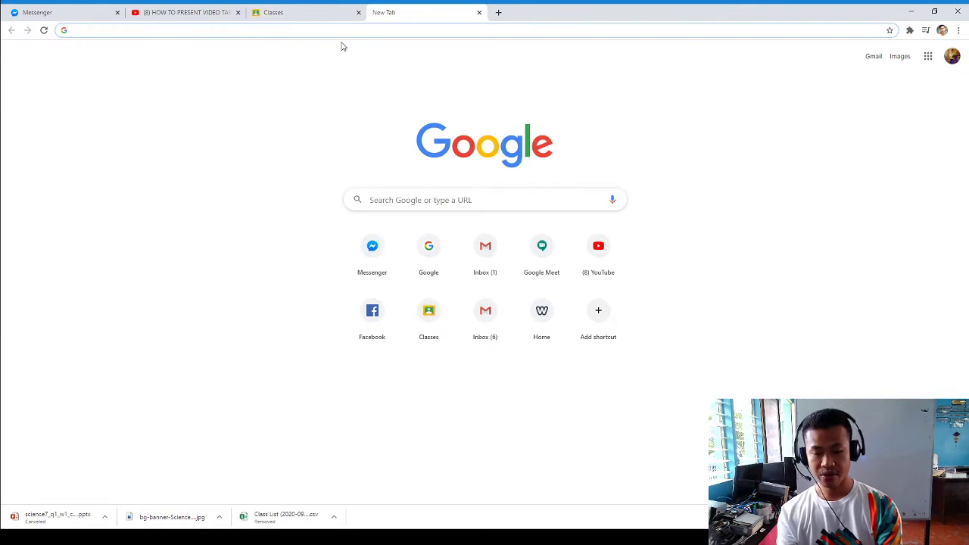
pyautogui.write('classroo')
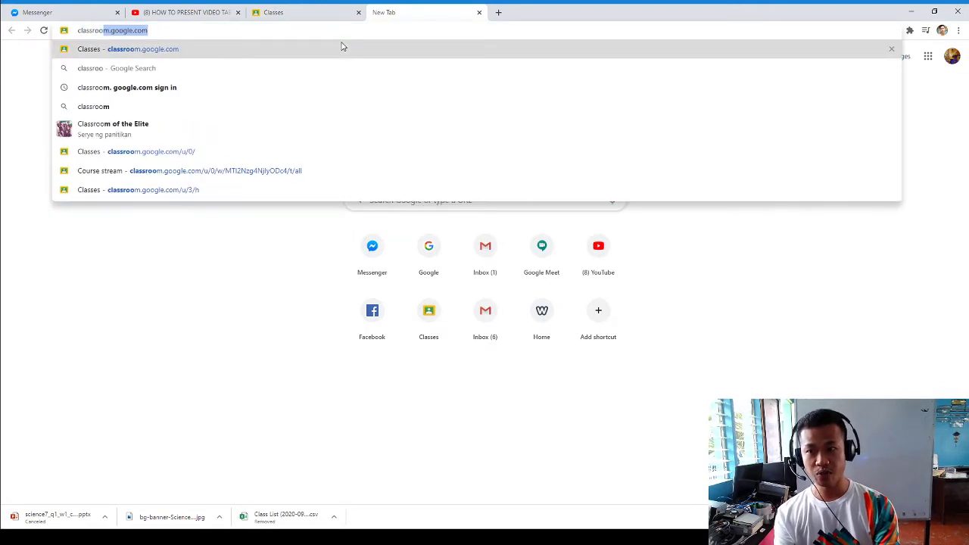
pyautogui.write('m.google.c')
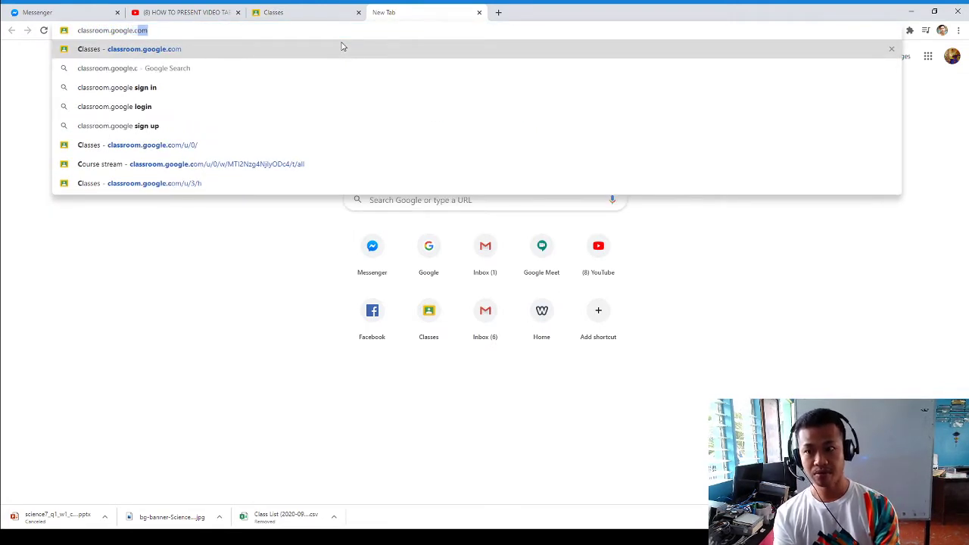
pyautogui.press('Return')
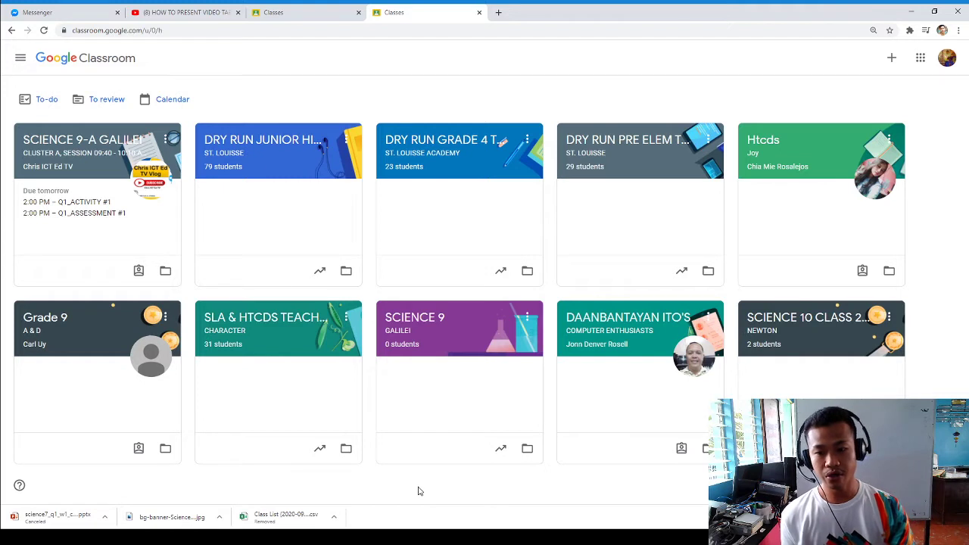
pyautogui.click(892, 59)
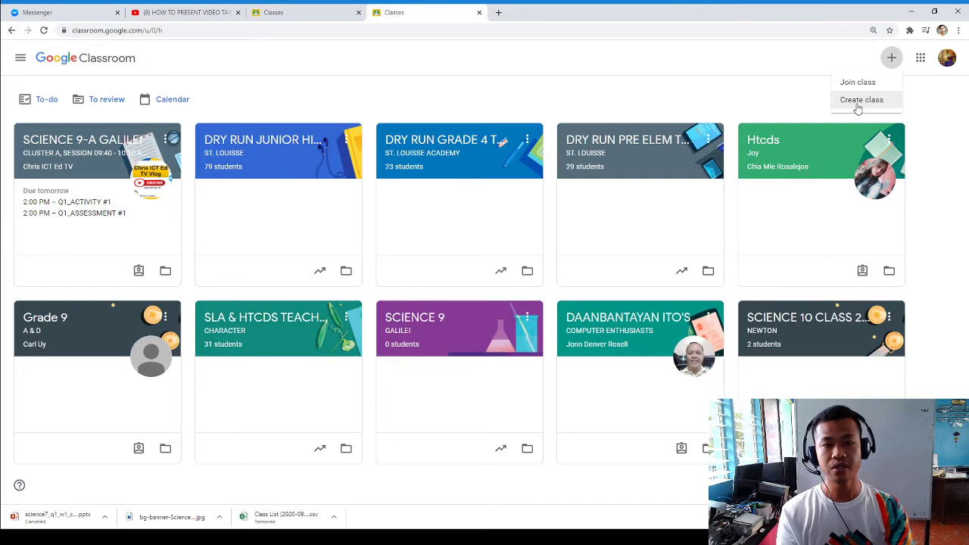
# - Choose Create class and acknowledge the school-use notice
pyautogui.click(859, 104)
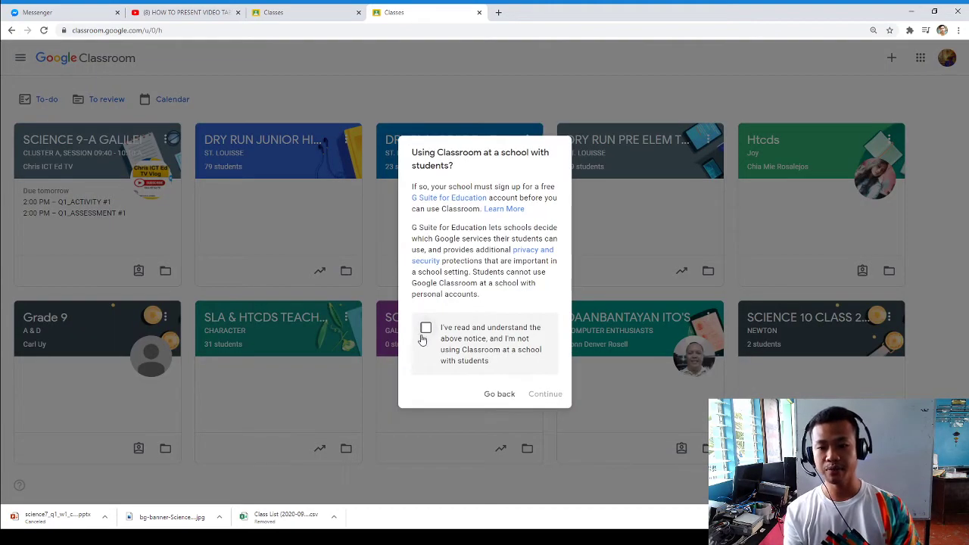
pyautogui.click(428, 330)
pyautogui.click(545, 394)
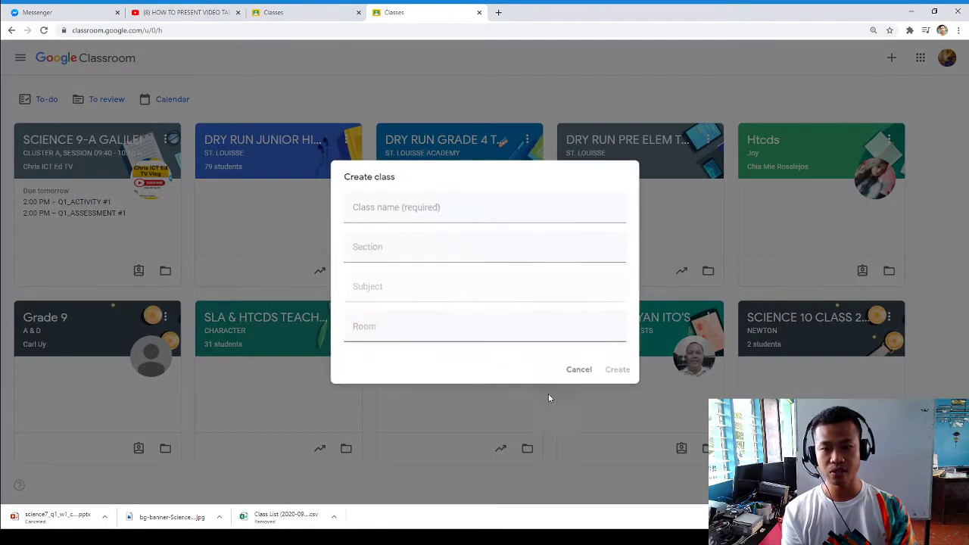
# - Enter name SAMPLE CLASSROOM, section COVID-19, subject SCIENCE, room INTERNET, and create the class
pyautogui.click(383, 213)
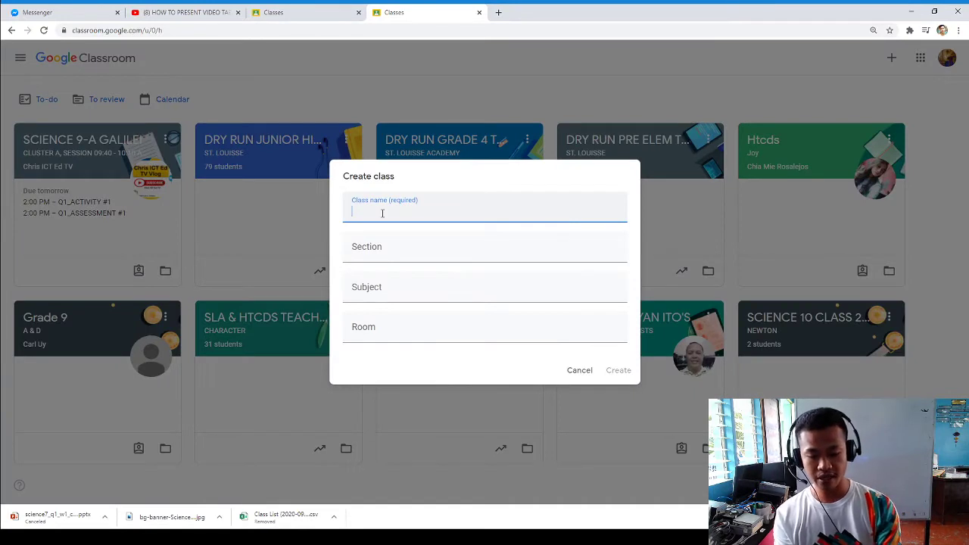
pyautogui.write('SAMPLE')
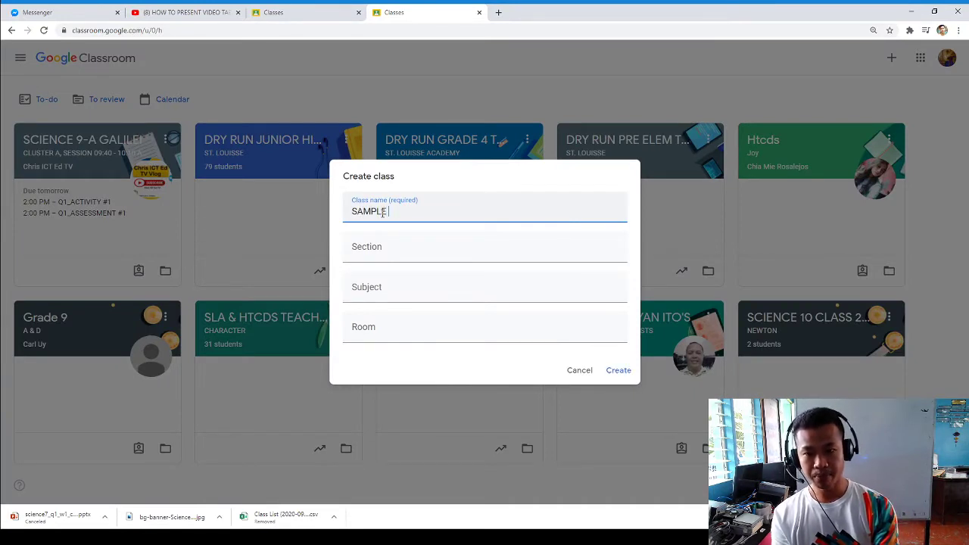
pyautogui.write(' CLASSROOM')
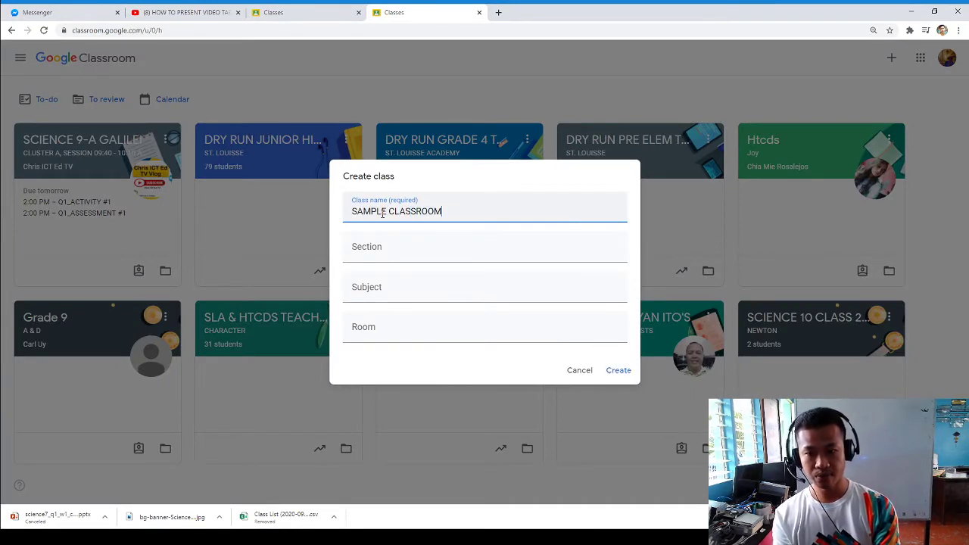
pyautogui.click(383, 253)
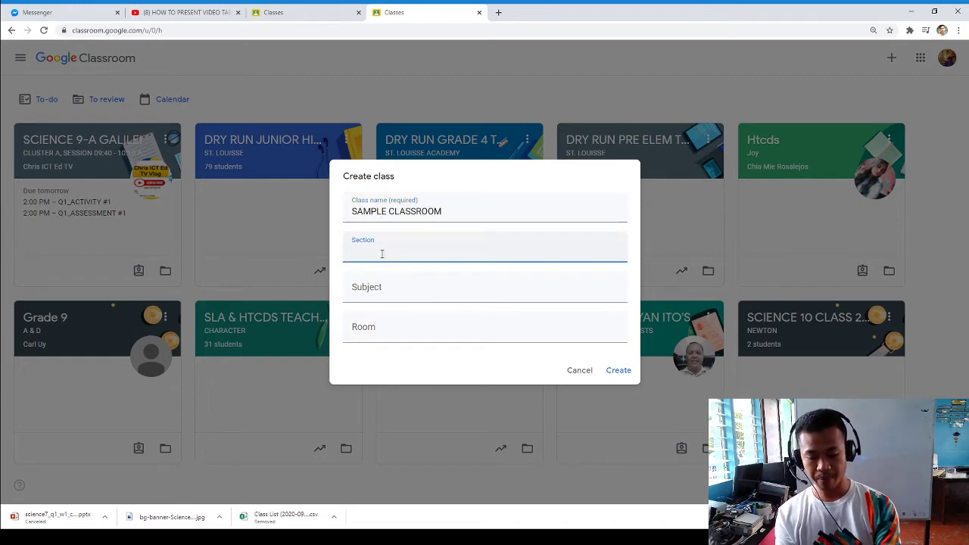
pyautogui.write('COVID')
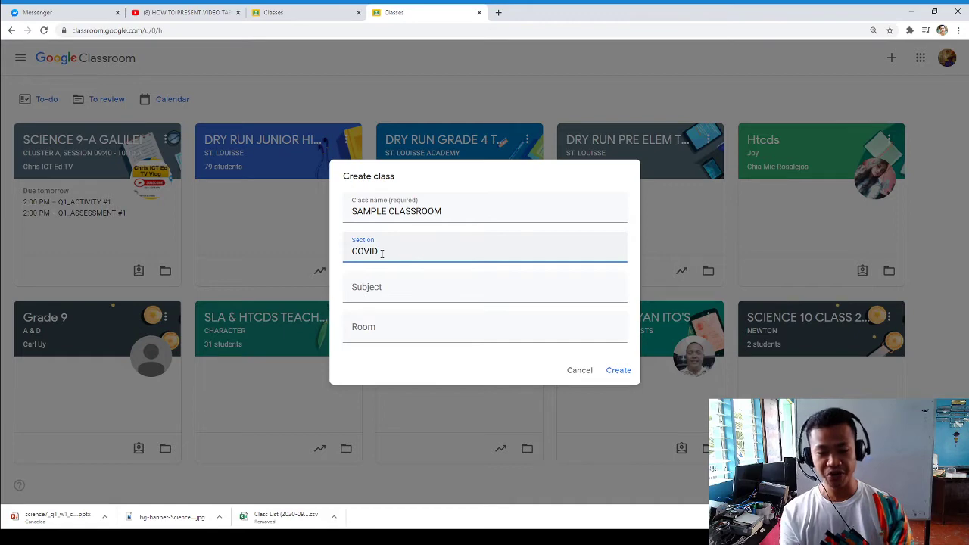
pyautogui.write('-19')
pyautogui.click(381, 289)
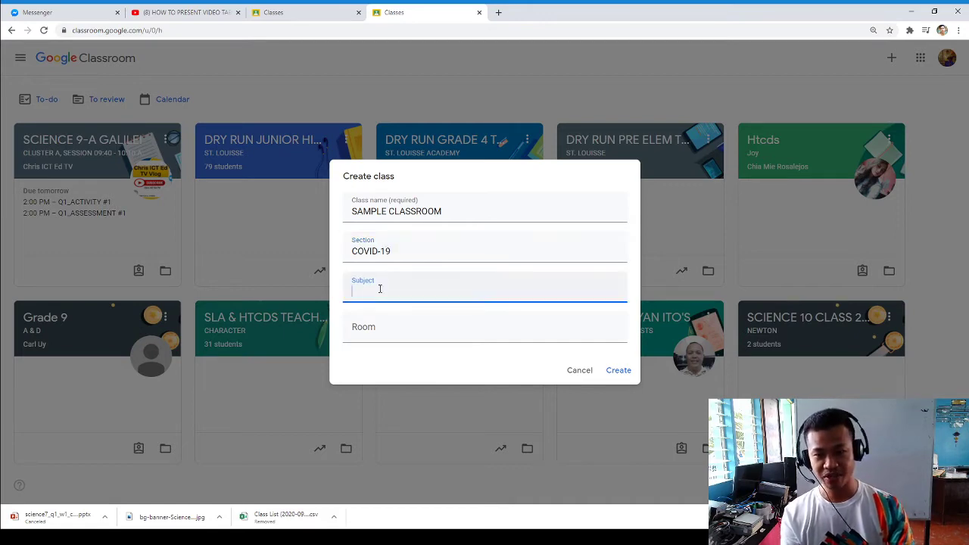
pyautogui.write('SCIENCE')
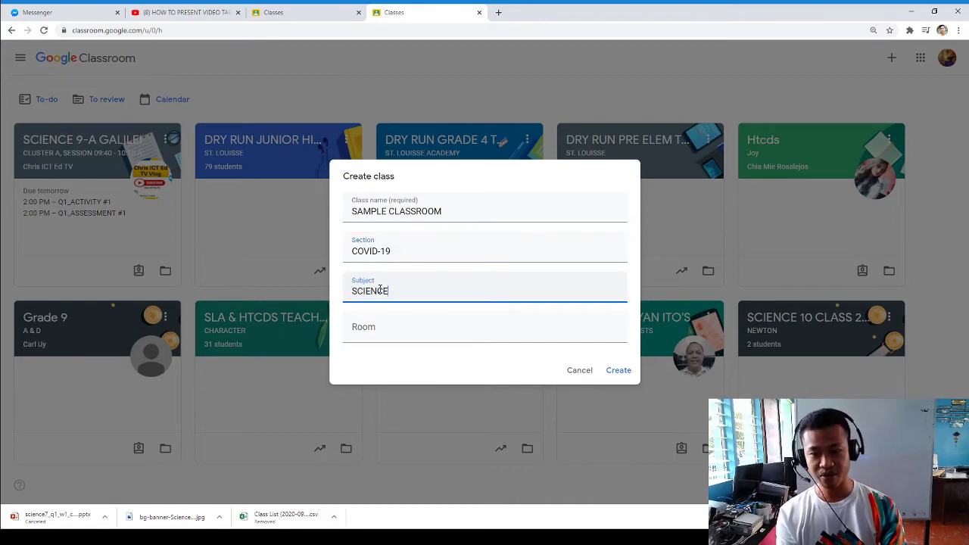
pyautogui.click(371, 340)
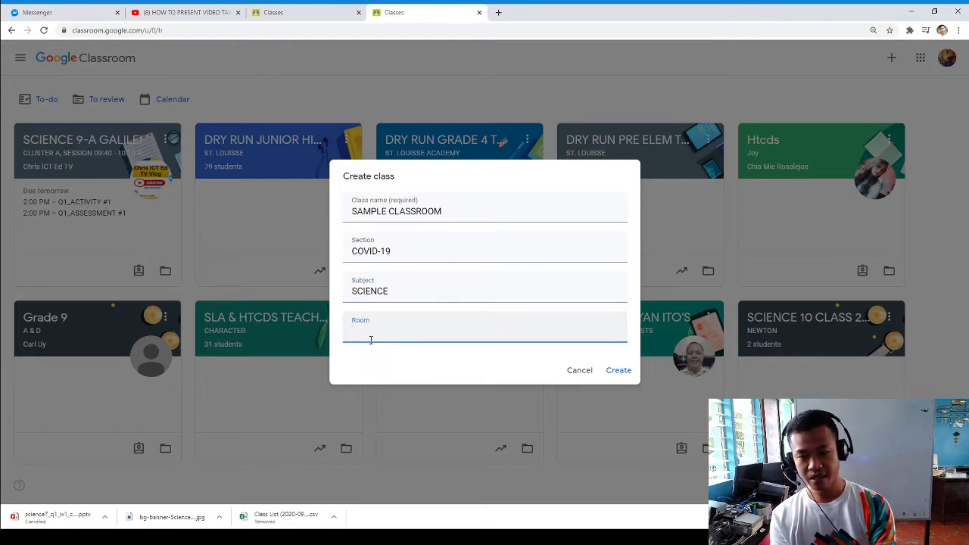
pyautogui.write('INTERNERT')
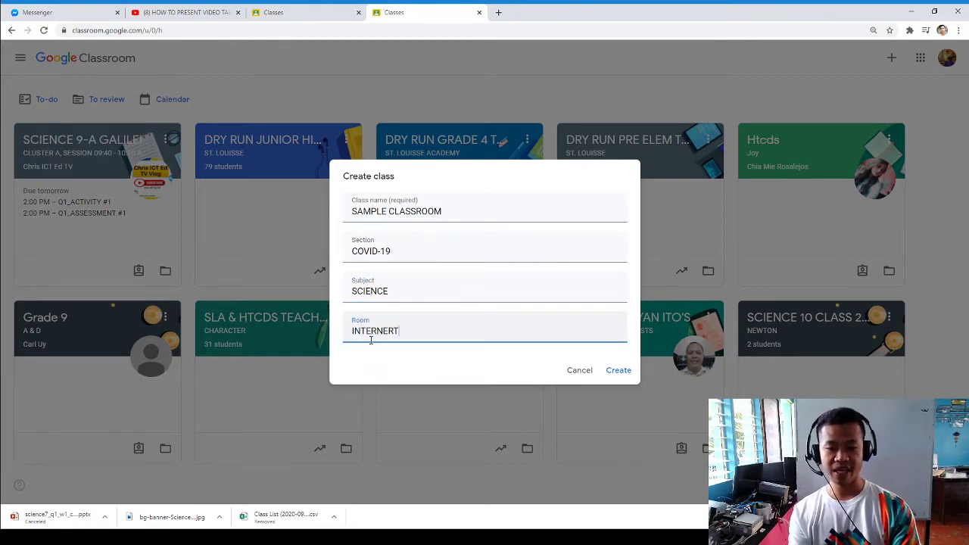
pyautogui.press('BackSpace')
pyautogui.press('BackSpace')
pyautogui.write('T')
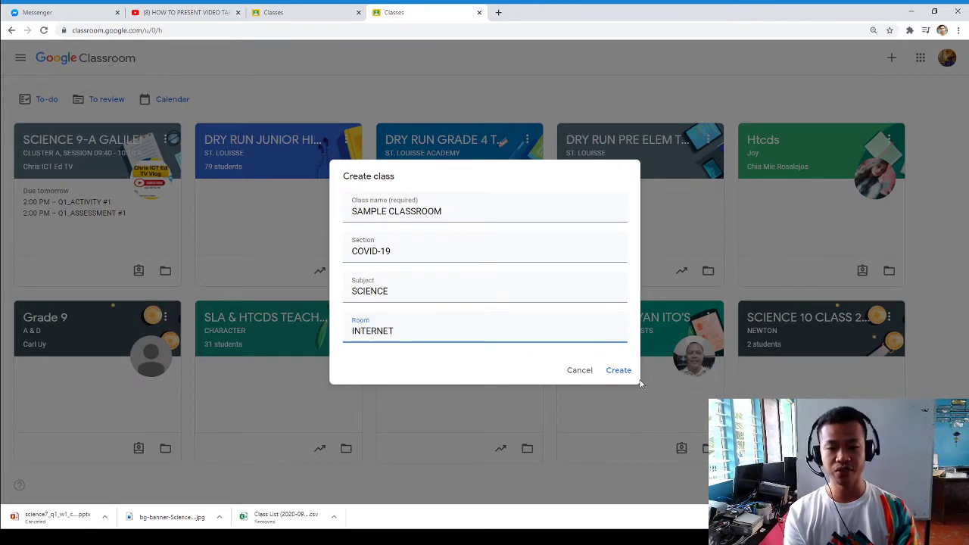
pyautogui.click(628, 373)
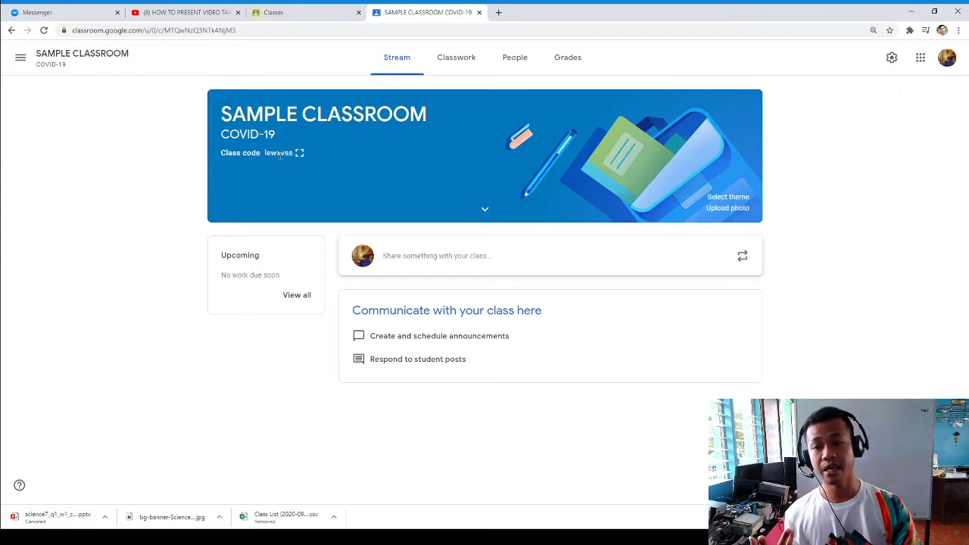
# - Show the class code enlarged, highlight it, close it, and return to the class page
pyautogui.click(299, 154)
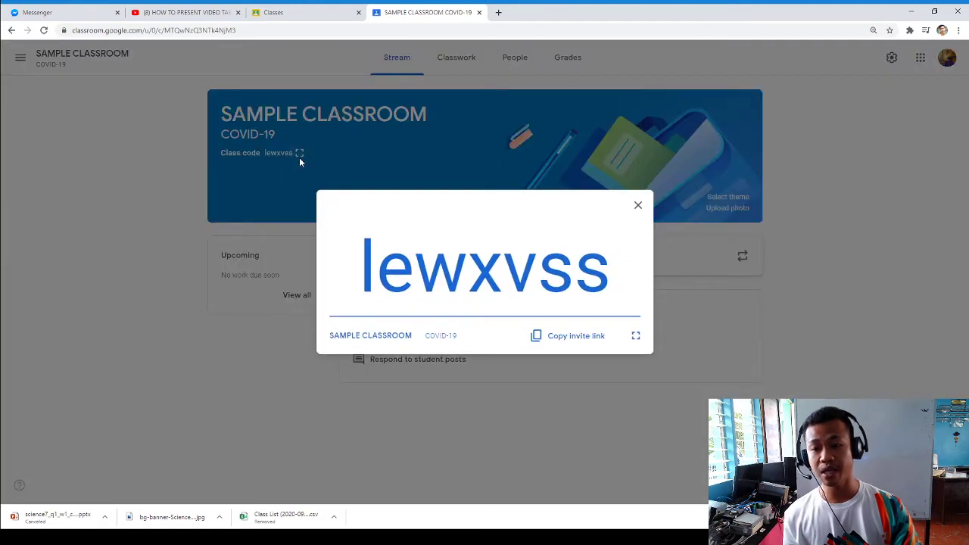
pyautogui.moveTo(356, 265); pyautogui.dragTo(504, 268)
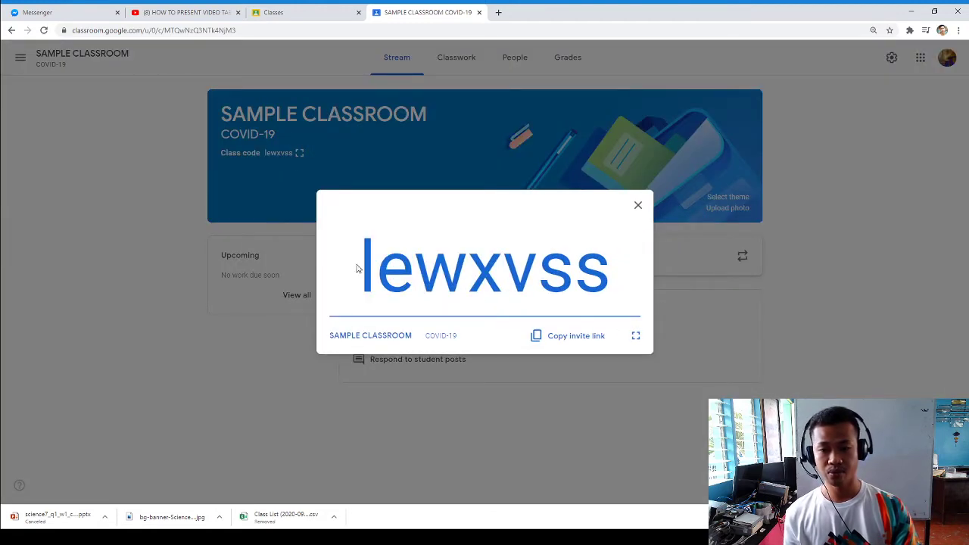
pyautogui.moveTo(356, 270); pyautogui.dragTo(682, 298)
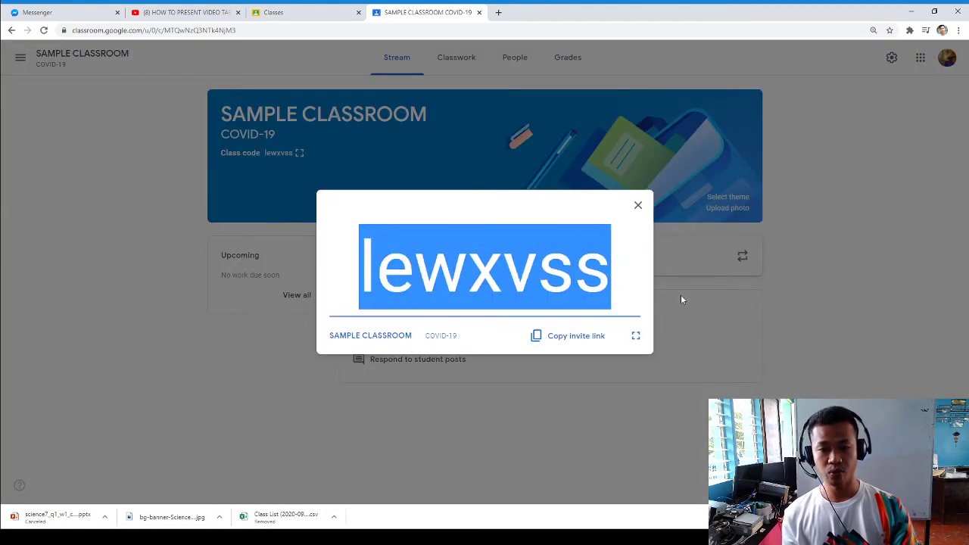
pyautogui.click(638, 206)
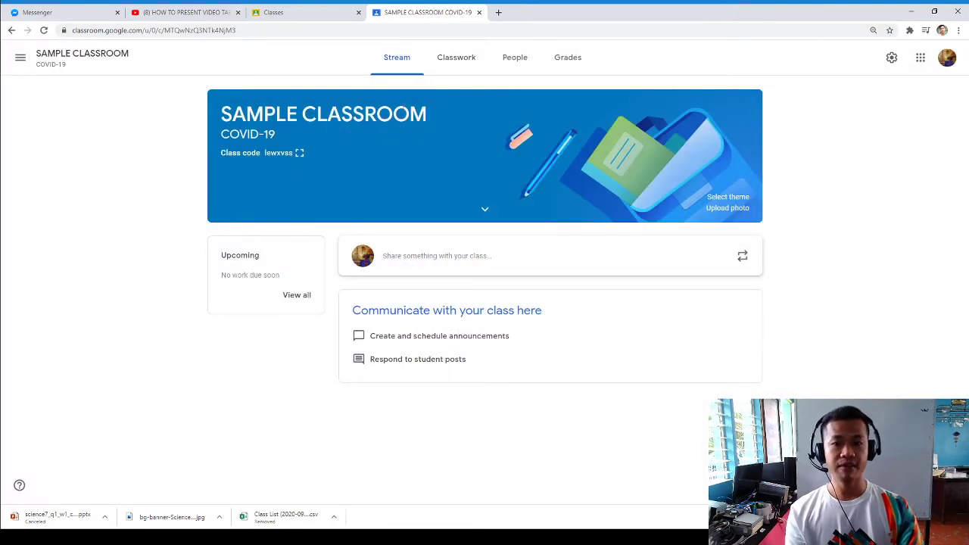
pyautogui.click(309, 14)
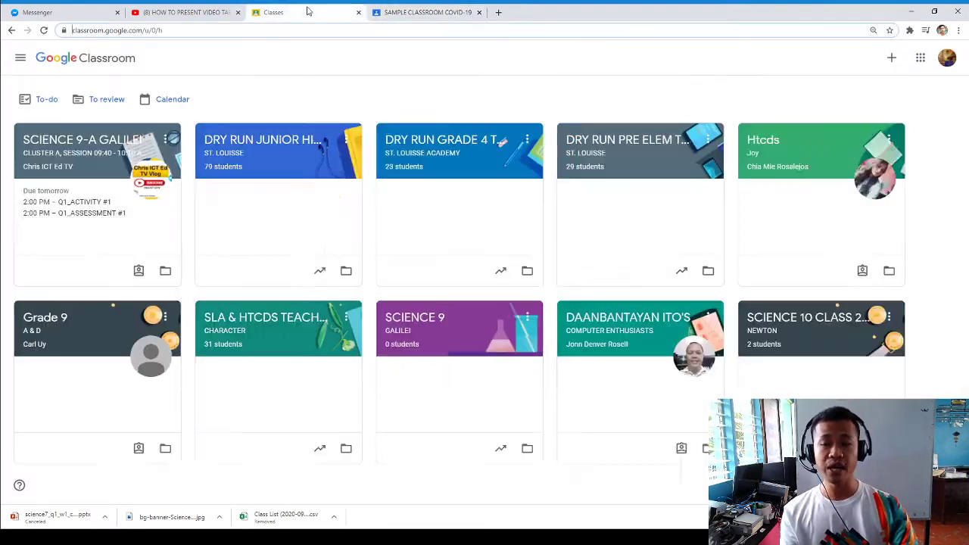
pyautogui.click(405, 9)
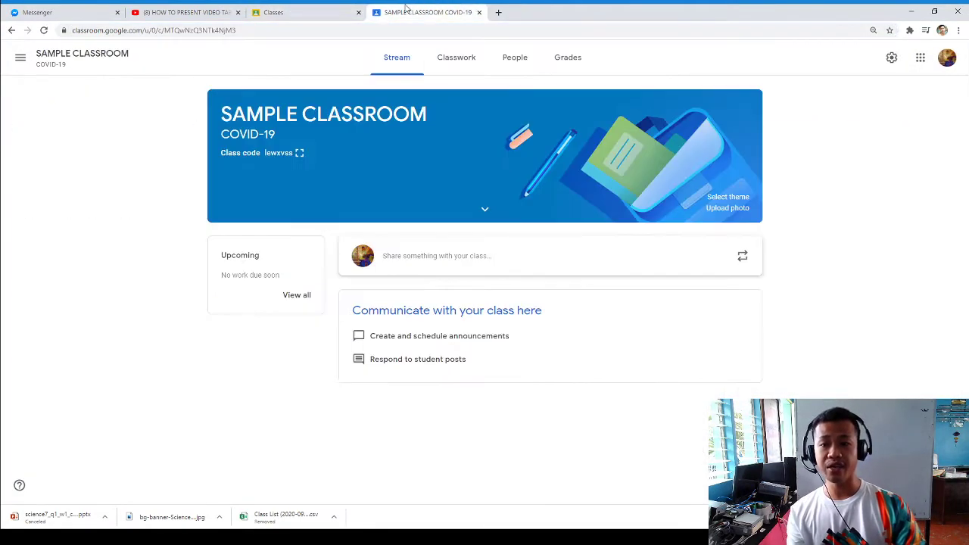
# - Copy the class invite link and show the class code full screen
pyautogui.click(300, 153)
pyautogui.click(564, 343)
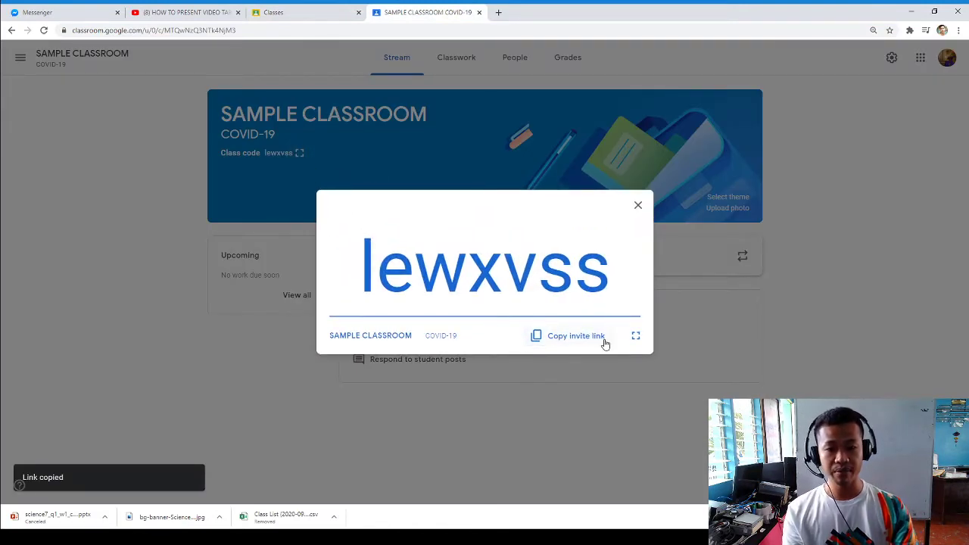
pyautogui.click(636, 338)
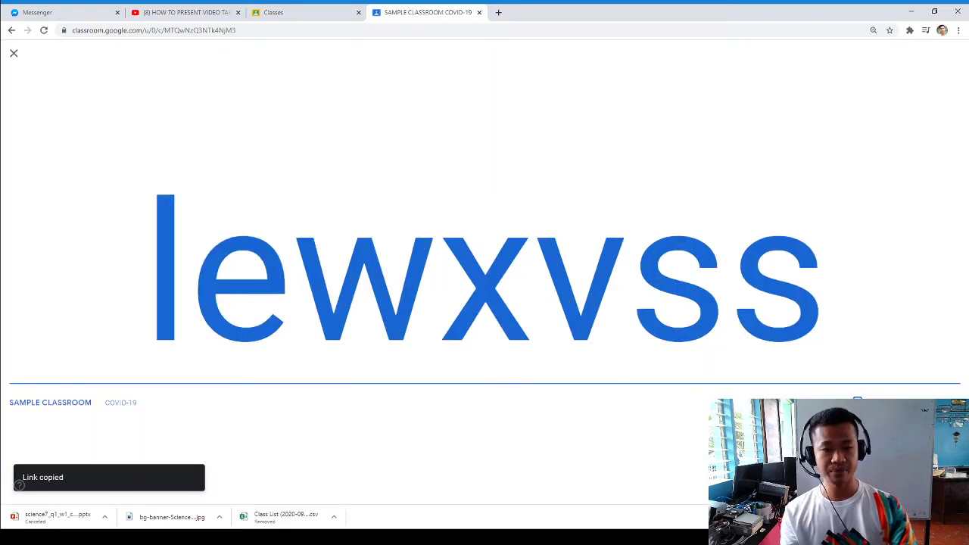
pyautogui.click(13, 53)
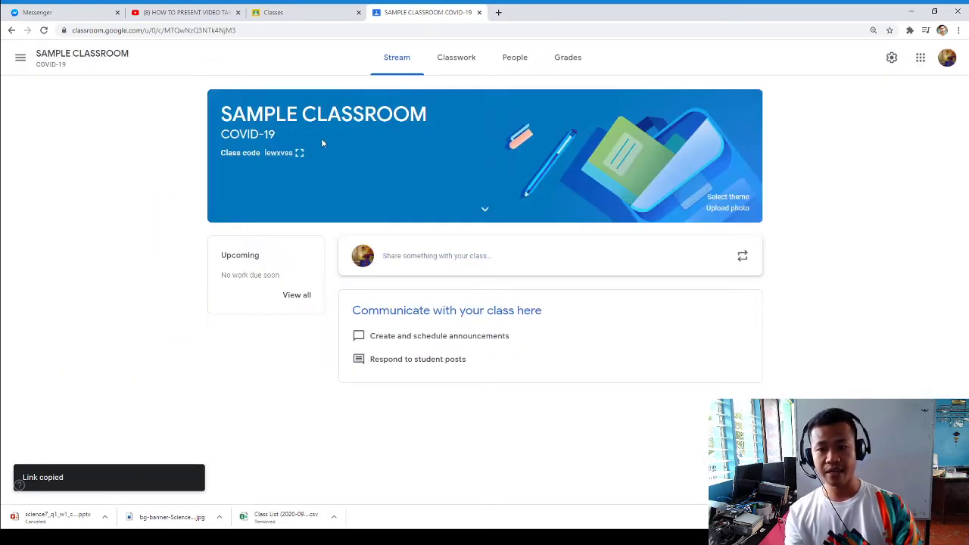
# - Enlarge the class code again, highlight it, and close the display
pyautogui.click(299, 154)
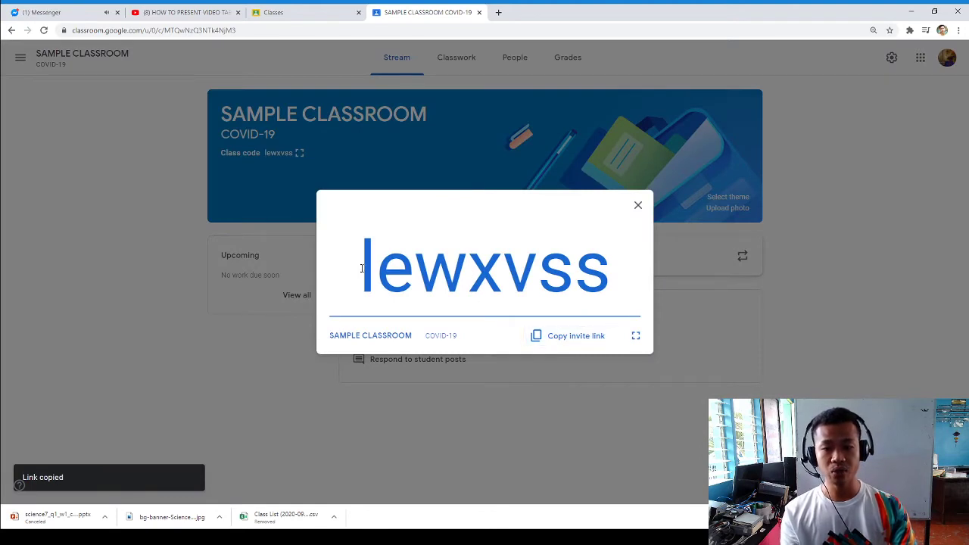
pyautogui.moveTo(362, 267); pyautogui.dragTo(662, 282)
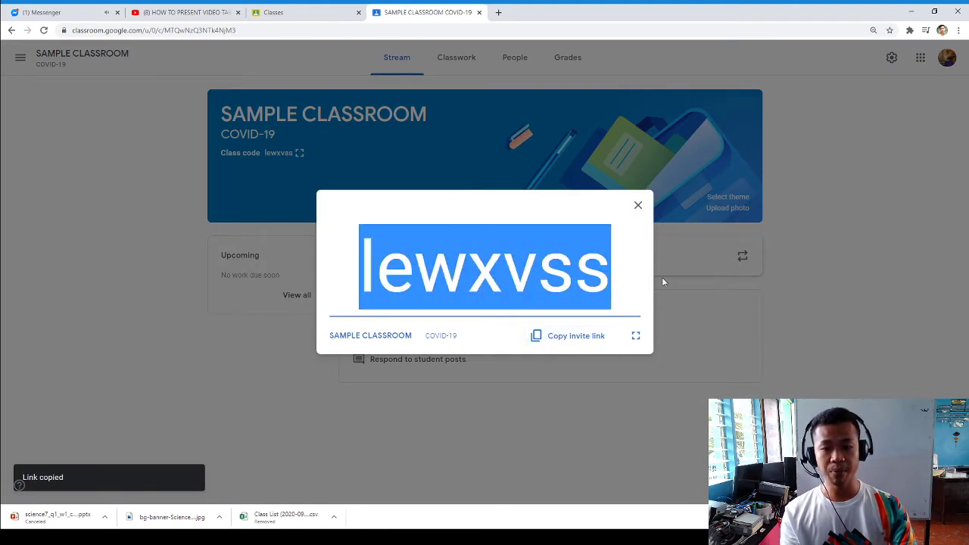
pyautogui.click(639, 205)
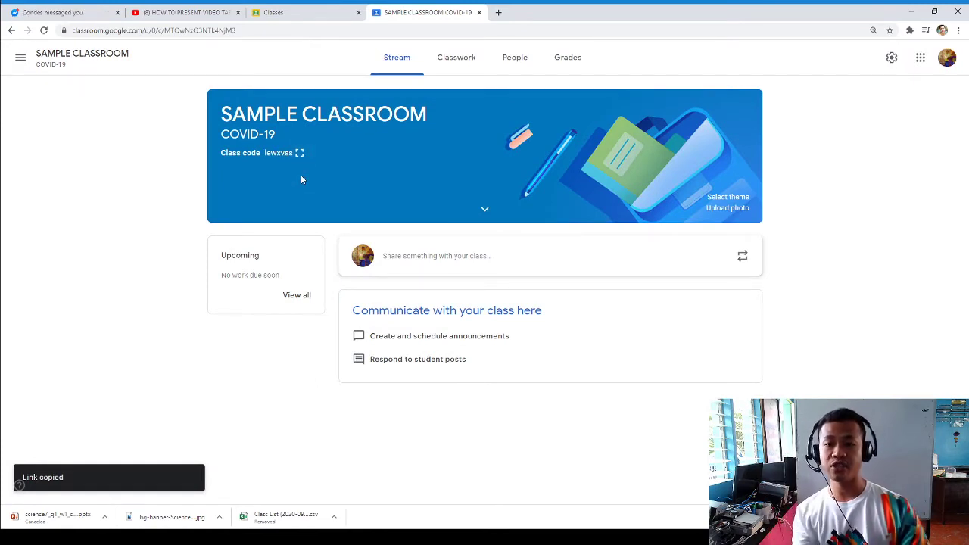
# - From the People tab, invite one student by entering their e-mail address
pyautogui.click(513, 65)
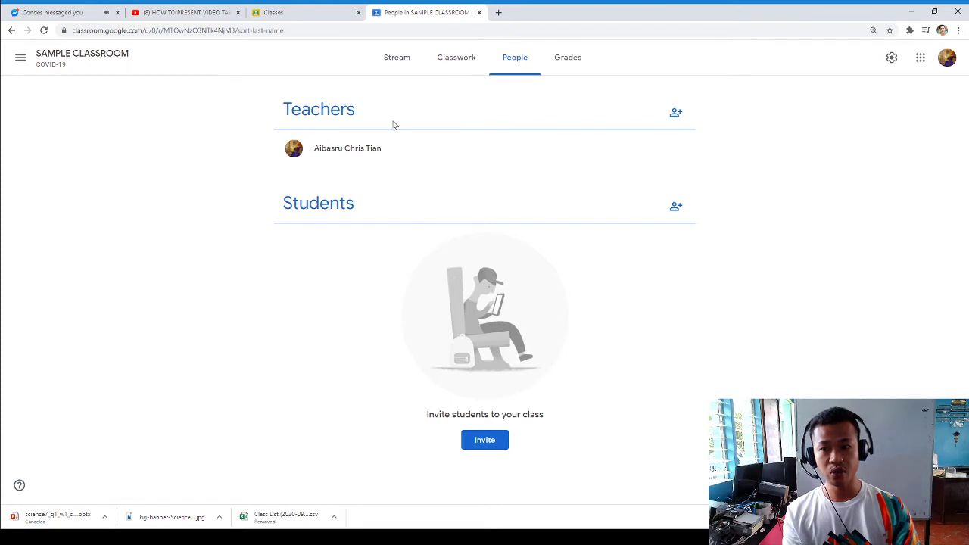
pyautogui.click(487, 443)
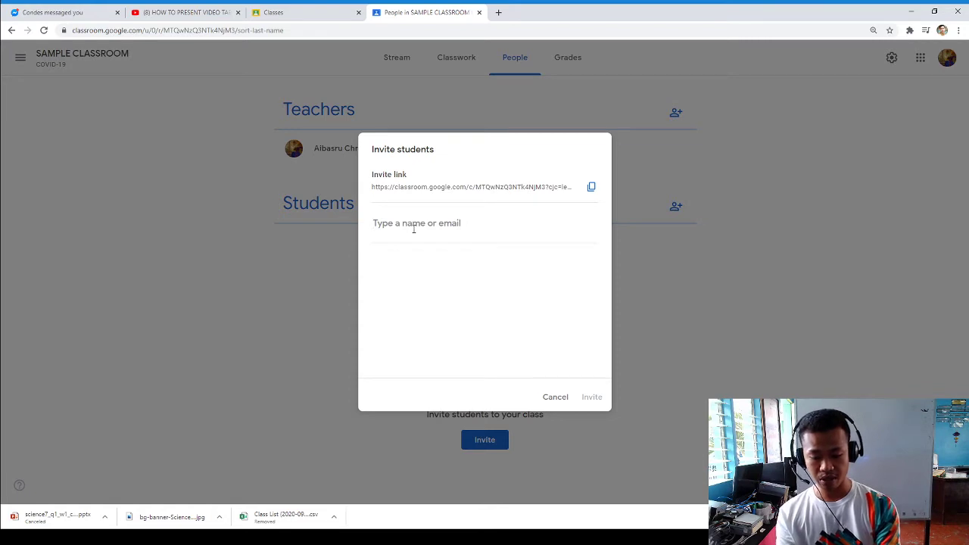
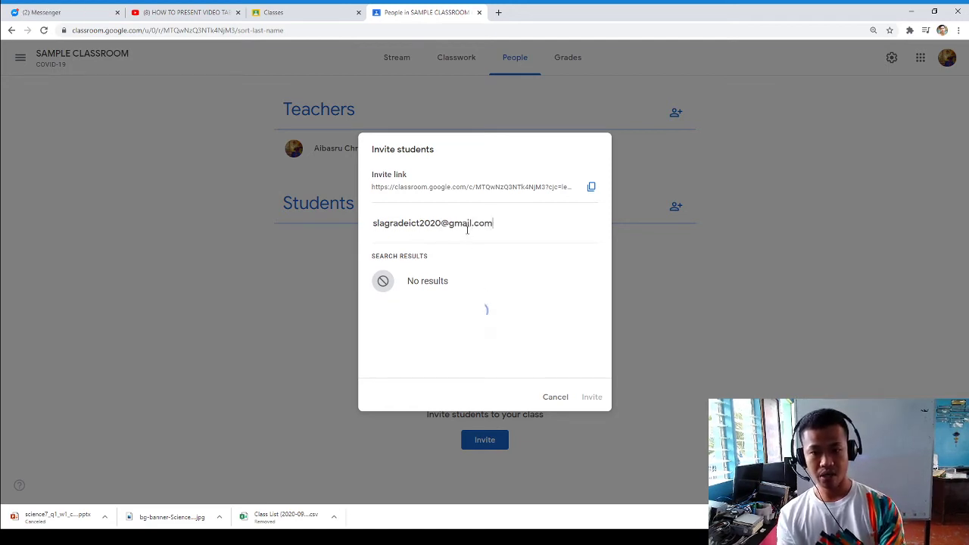
pyautogui.click(487, 281)
pyautogui.click(597, 399)
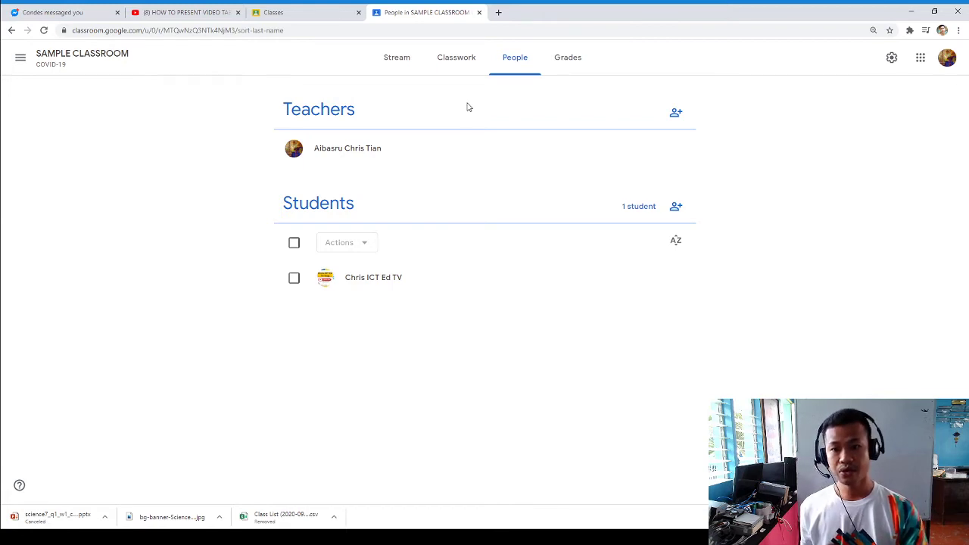
# - Tick the enrolled student, then use the select-all checkbox to select everyone
pyautogui.click(294, 278)
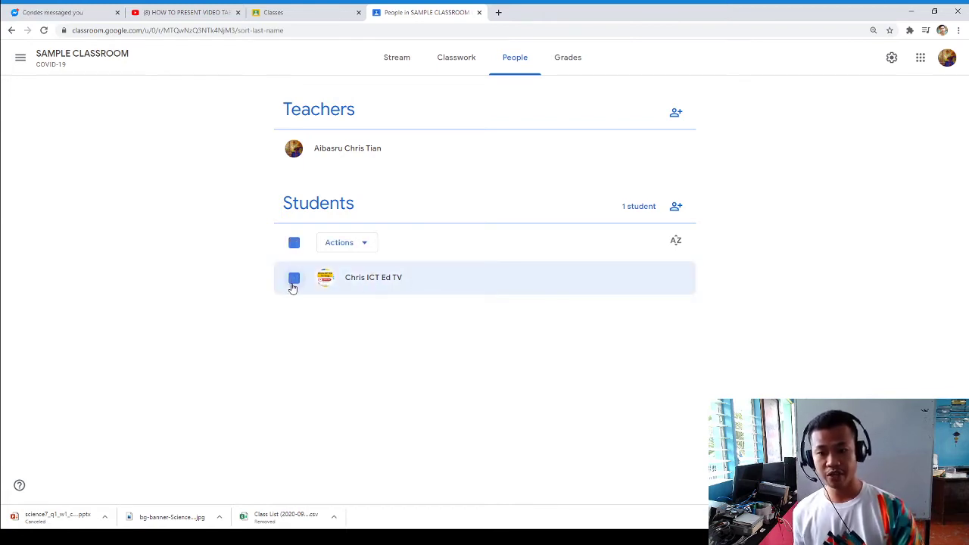
pyautogui.click(294, 278)
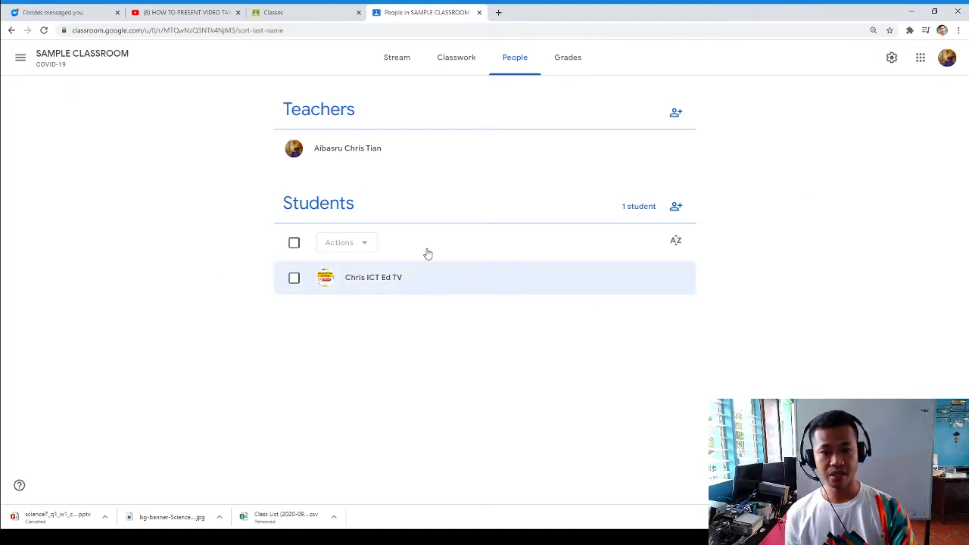
pyautogui.click(294, 243)
pyautogui.click(294, 243)
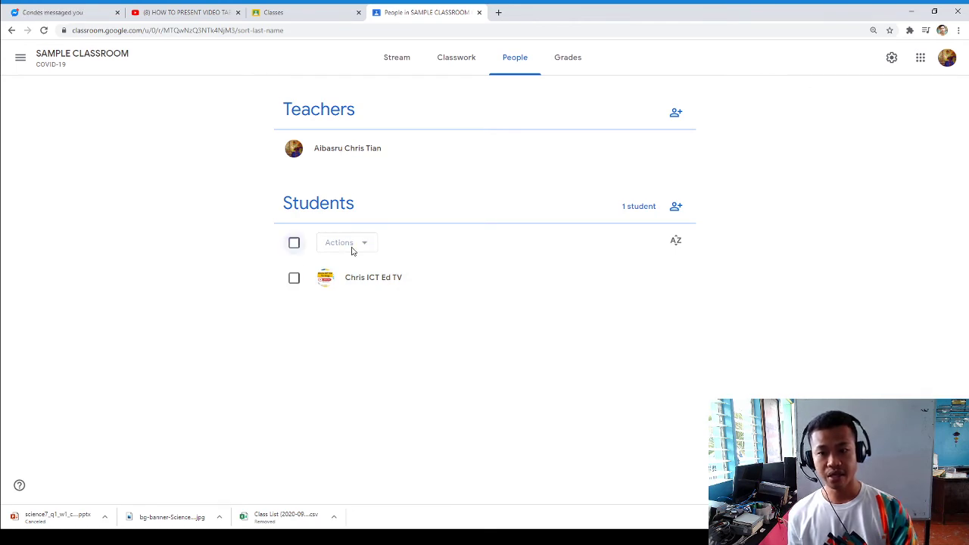
pyautogui.click(293, 243)
# - Review the Actions options (Email, Remove, Mute), then return to the Stream
pyautogui.click(350, 244)
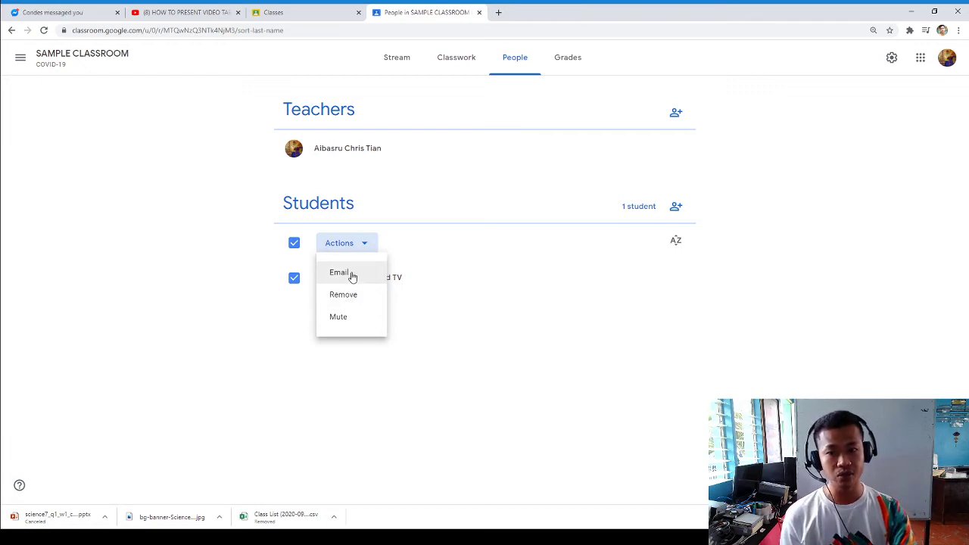
pyautogui.click(487, 303)
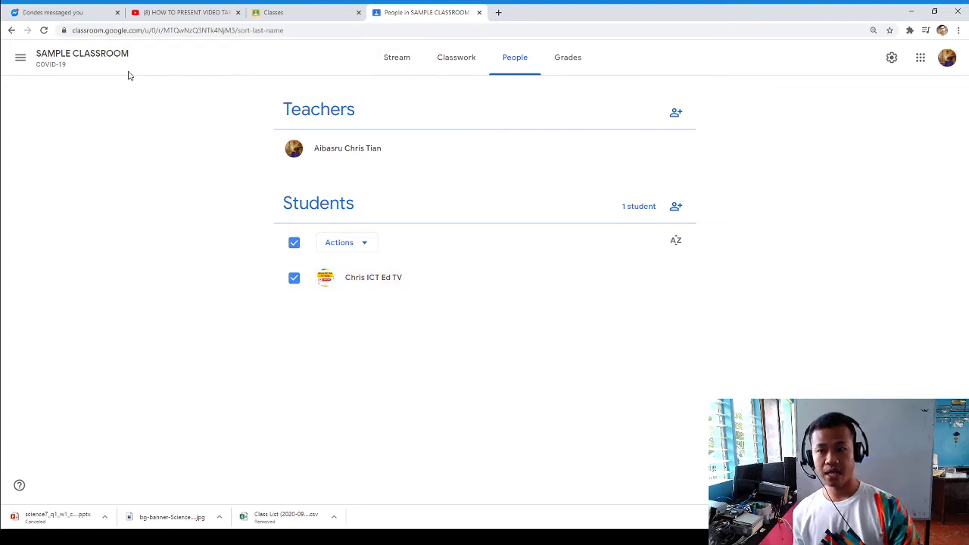
pyautogui.click(70, 59)
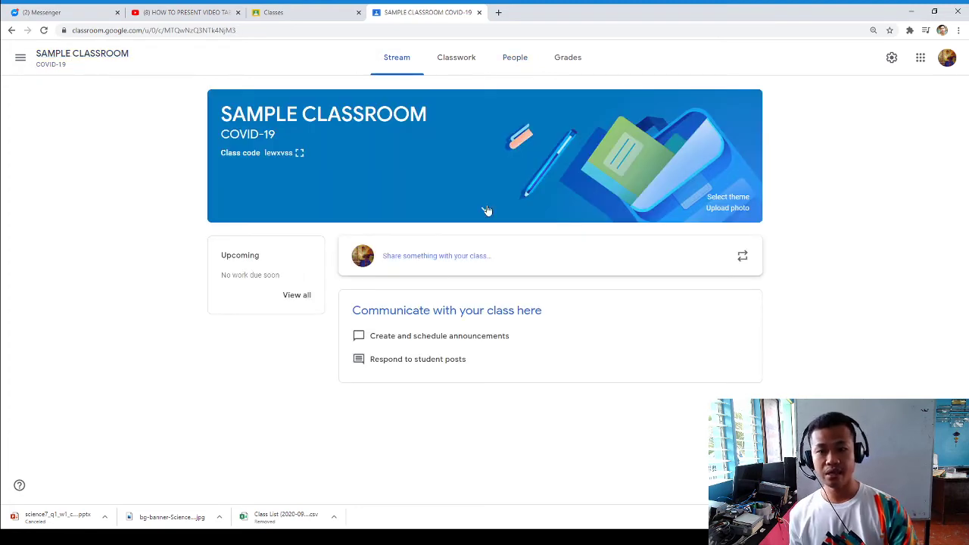
pyautogui.click(512, 60)
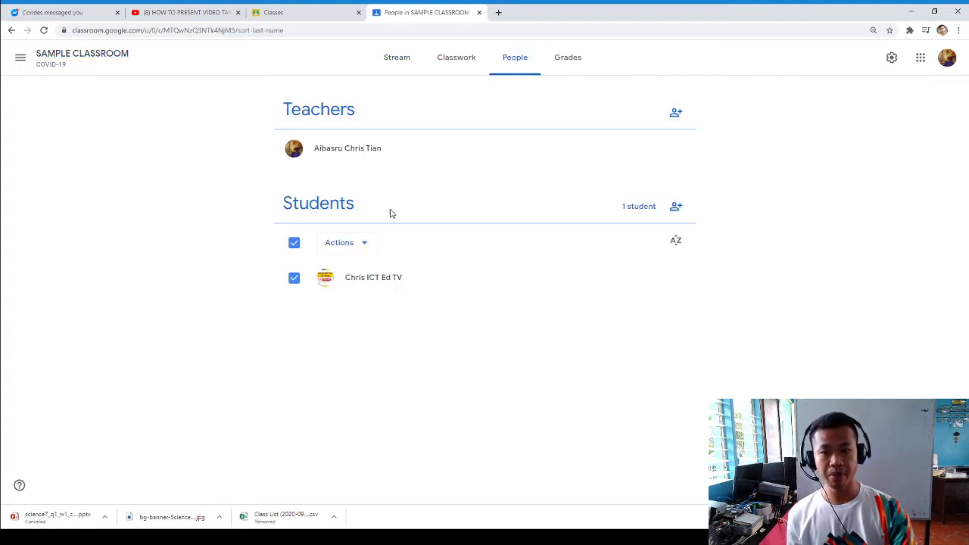
pyautogui.click(20, 57)
pyautogui.click(74, 59)
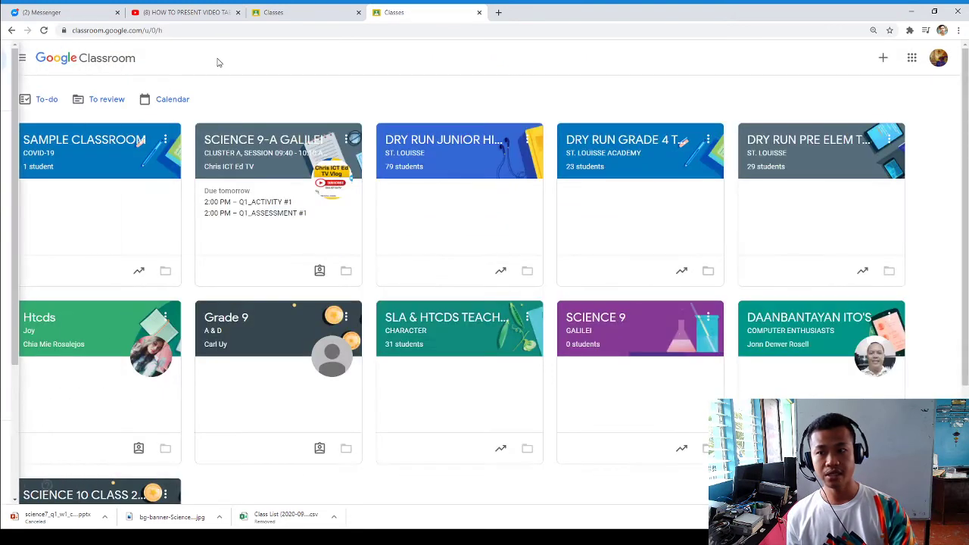
pyautogui.click(81, 145)
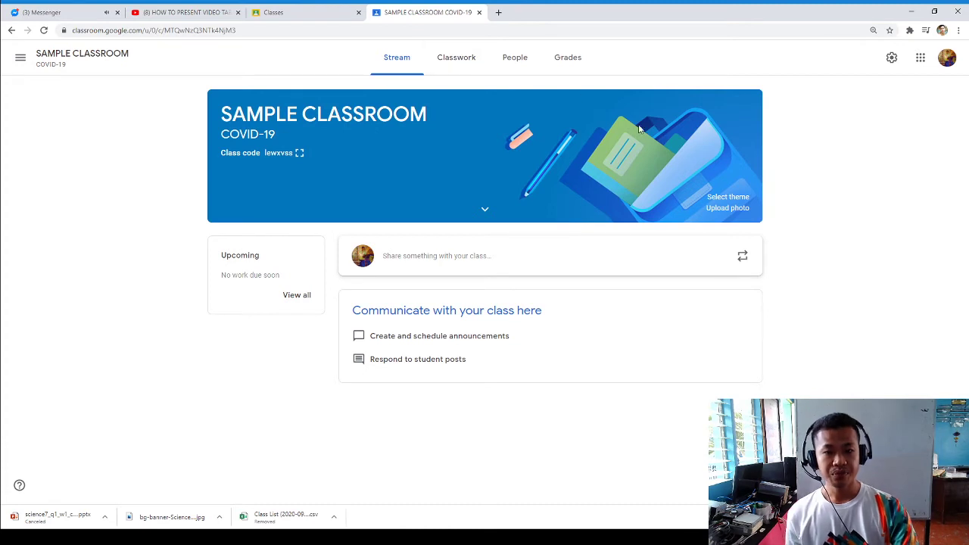
pyautogui.click(426, 261)
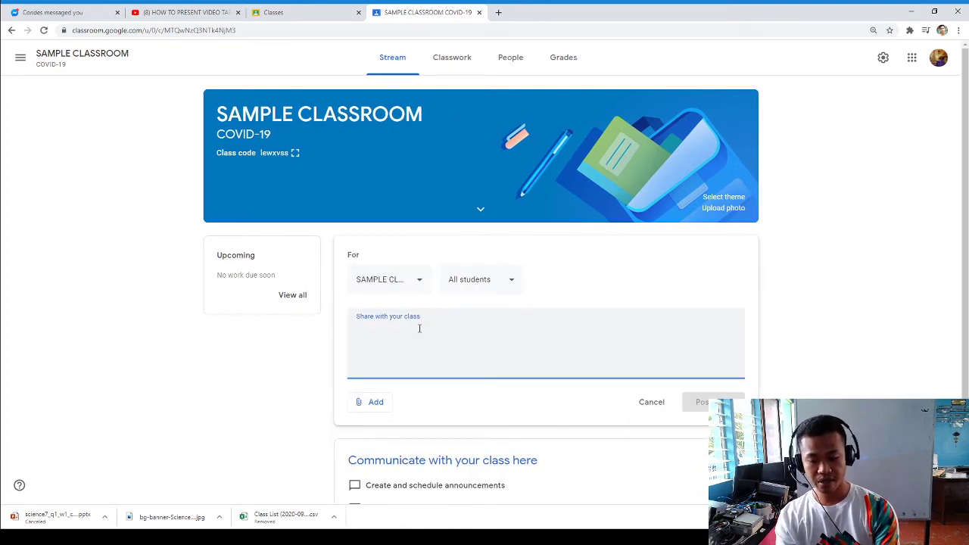
# - Type the announcement 'There will be no class tomorrow due to Mama Mary's Birthday'
pyautogui.write('There wi')
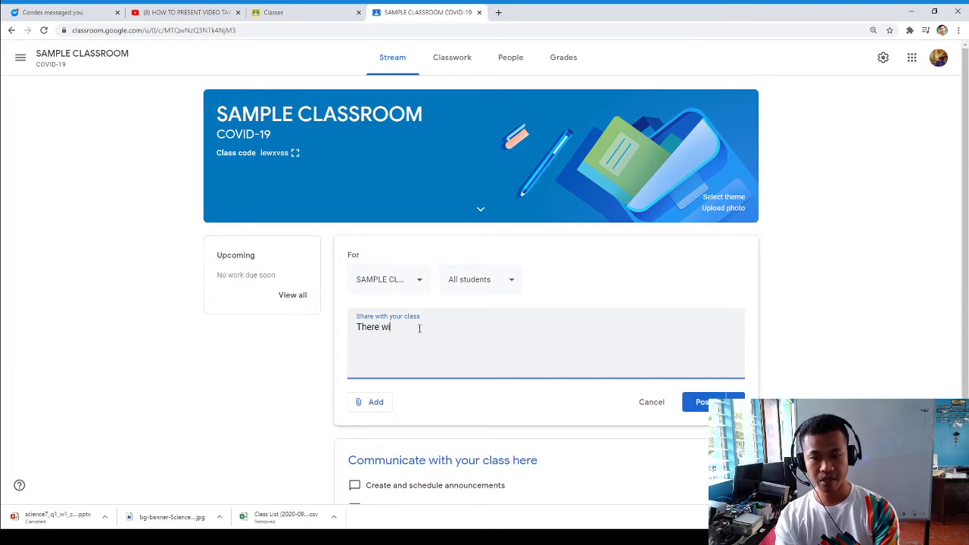
pyautogui.write('ll bee no cla')
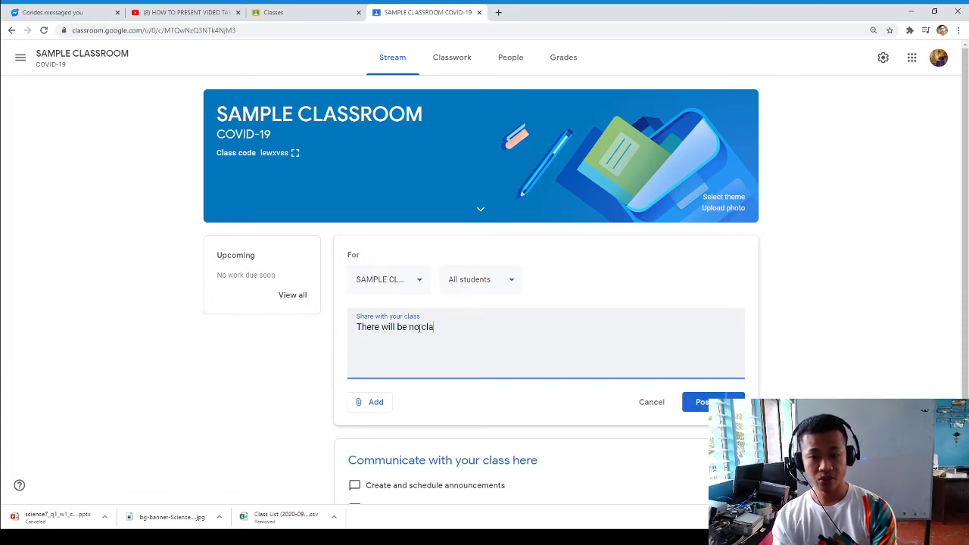
pyautogui.write('ss tomorrow due t')
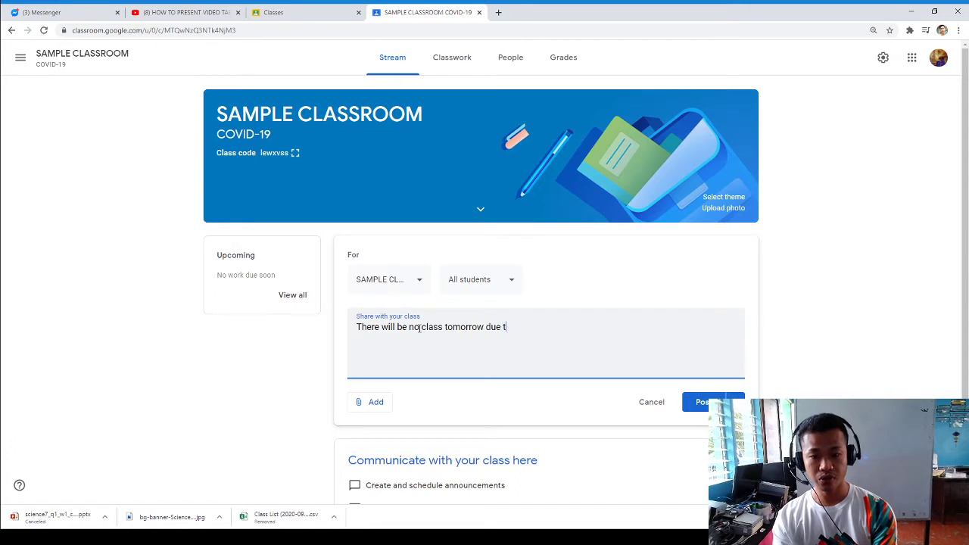
pyautogui.write('o Mama ')
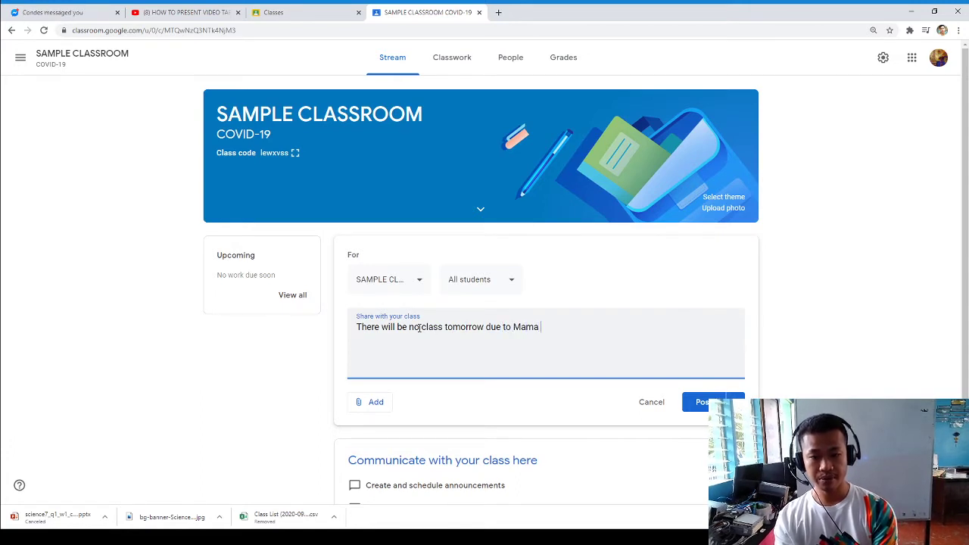
pyautogui.write("Mary's M")
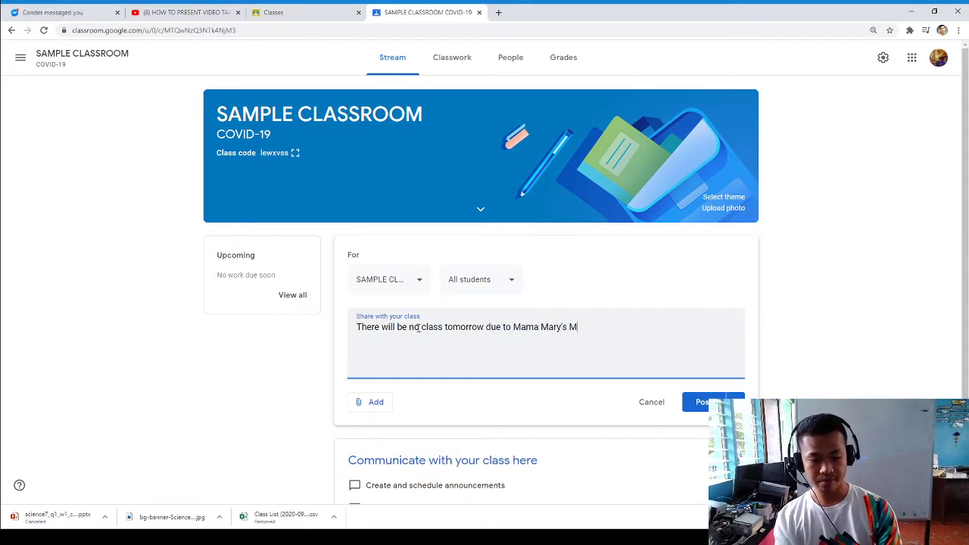
pyautogui.write('a')
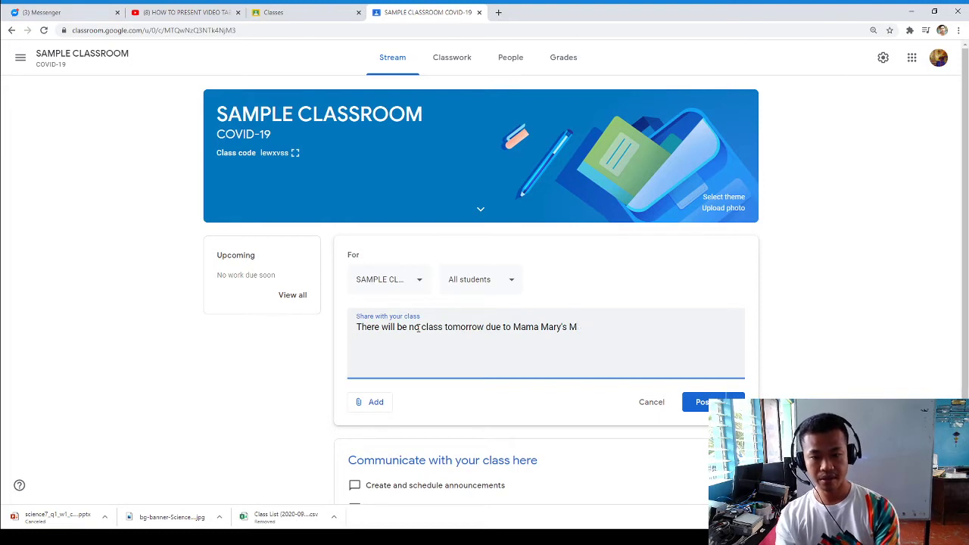
pyautogui.write('oth')
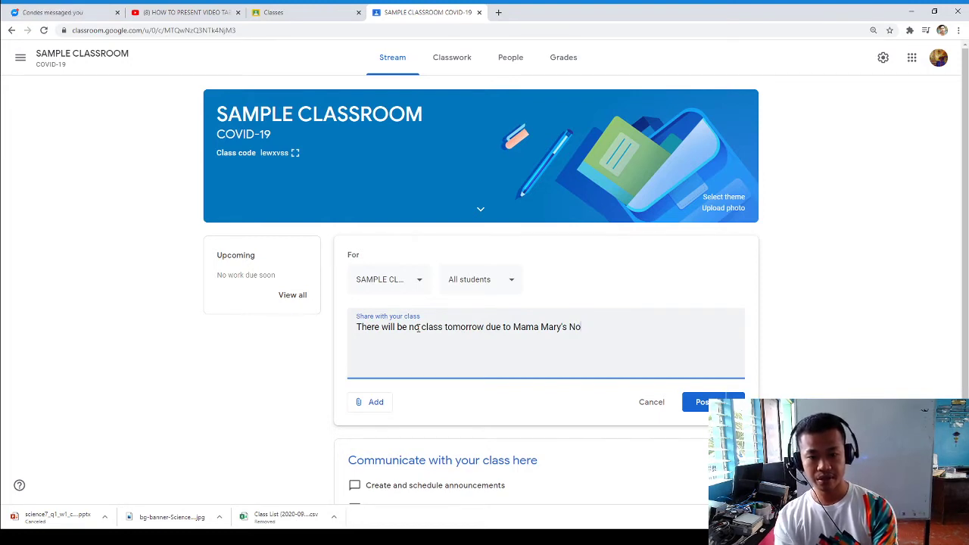
pyautogui.press('BackSpace')
pyautogui.write('Birth')
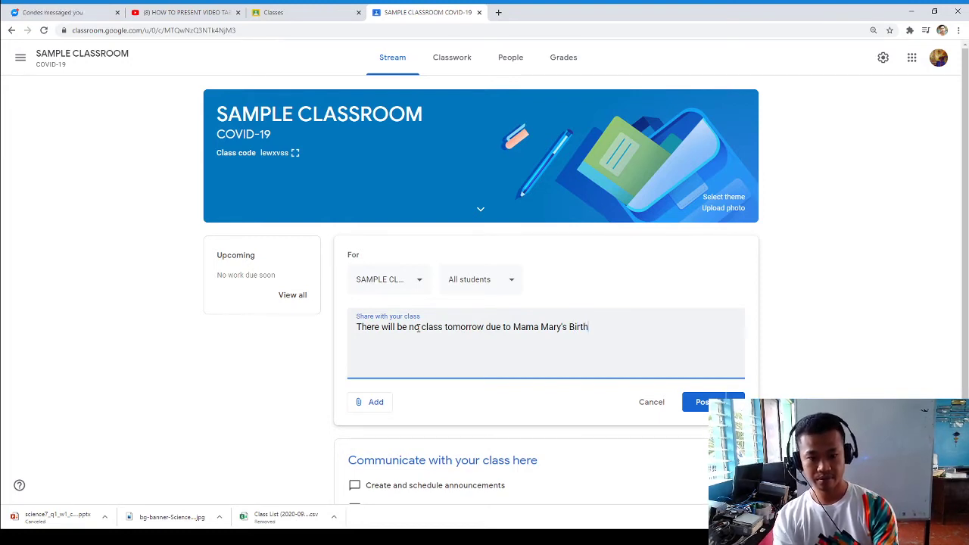
# - Replace 'due' with 'in celebration', add a final period, and open the Post dropdown
pyautogui.press('Left')
pyautogui.press('Left')
pyautogui.press('Left')
pyautogui.press('Left')
pyautogui.press('Left')
pyautogui.press('Left')
pyautogui.press('Left')
pyautogui.press('Left')
pyautogui.press('Left')
pyautogui.press('Left')
pyautogui.press('Left')
pyautogui.press('Left')
pyautogui.press('Left')
pyautogui.press('Left')
pyautogui.press('Left')
pyautogui.press('Left')
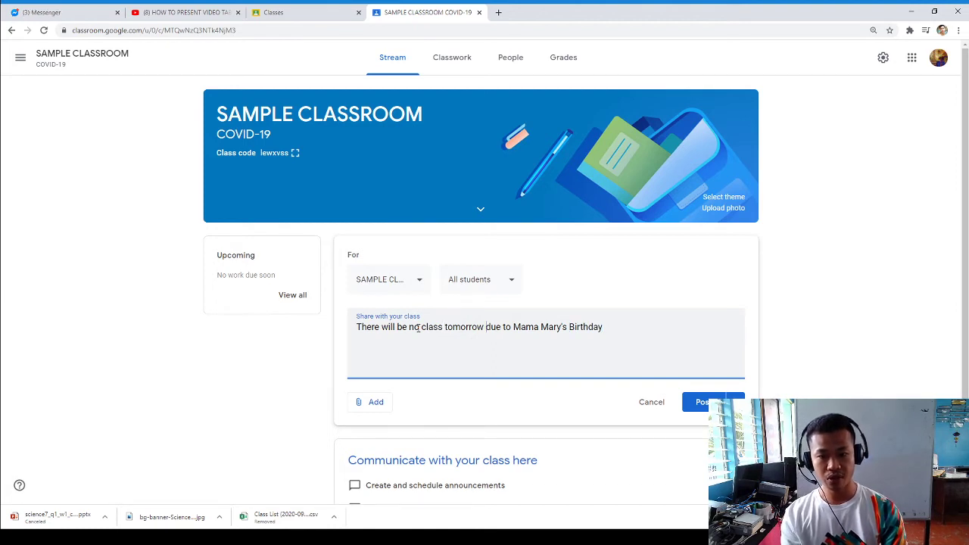
pyautogui.hotkey('ctrl', 'shift', 'Right')
pyautogui.write('io')
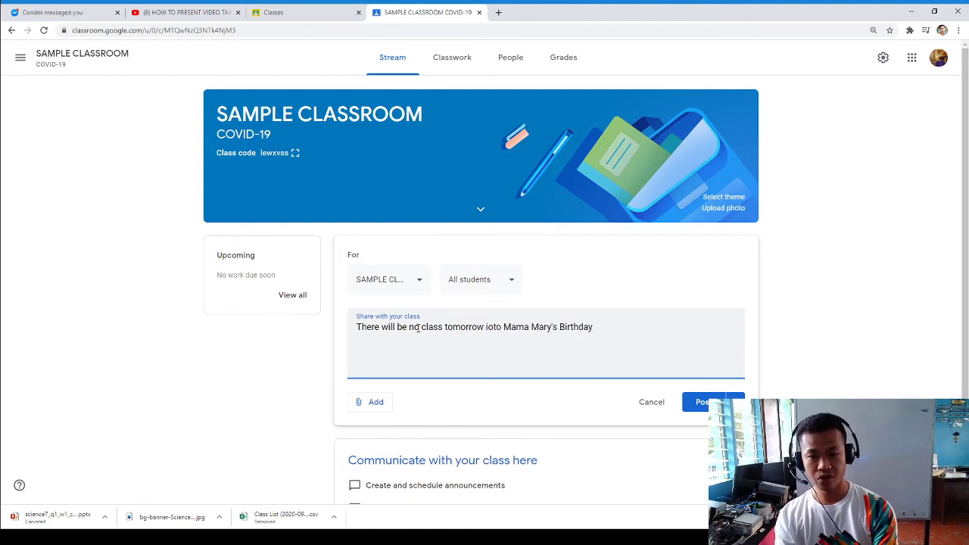
pyautogui.write(' celebration')
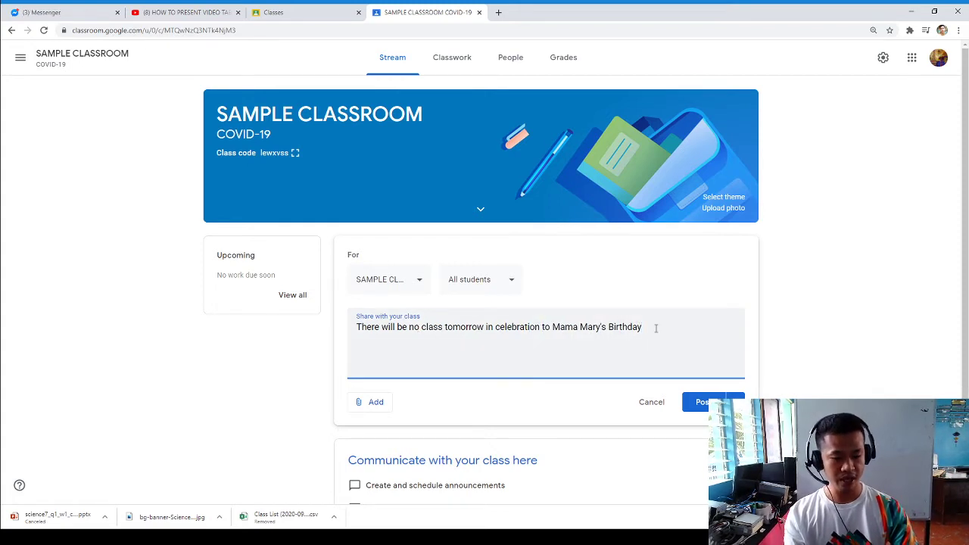
pyautogui.write(' .')
pyautogui.click(734, 402)
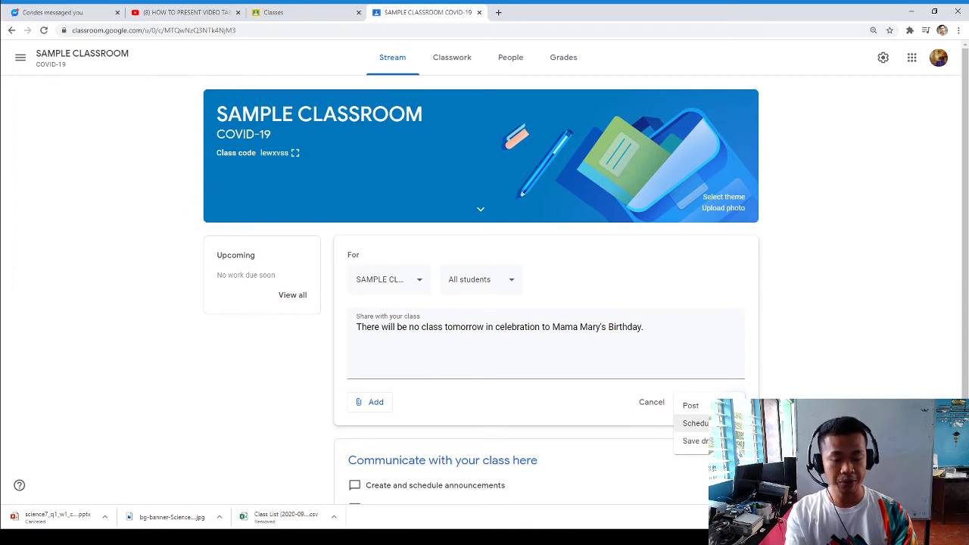
# - Cancel scheduling the announcement and show the Add menu for Drive, Link, File or YouTube
pyautogui.click(697, 424)
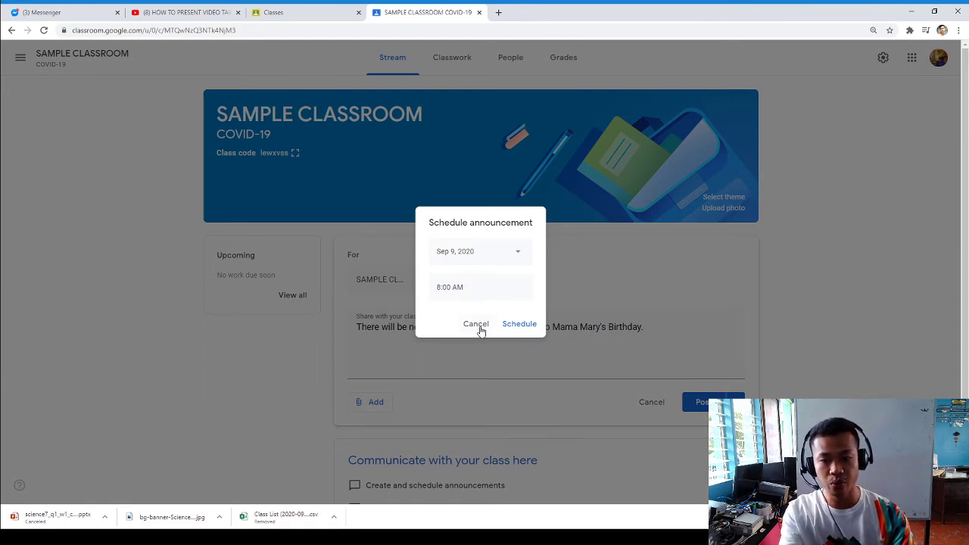
pyautogui.click(477, 326)
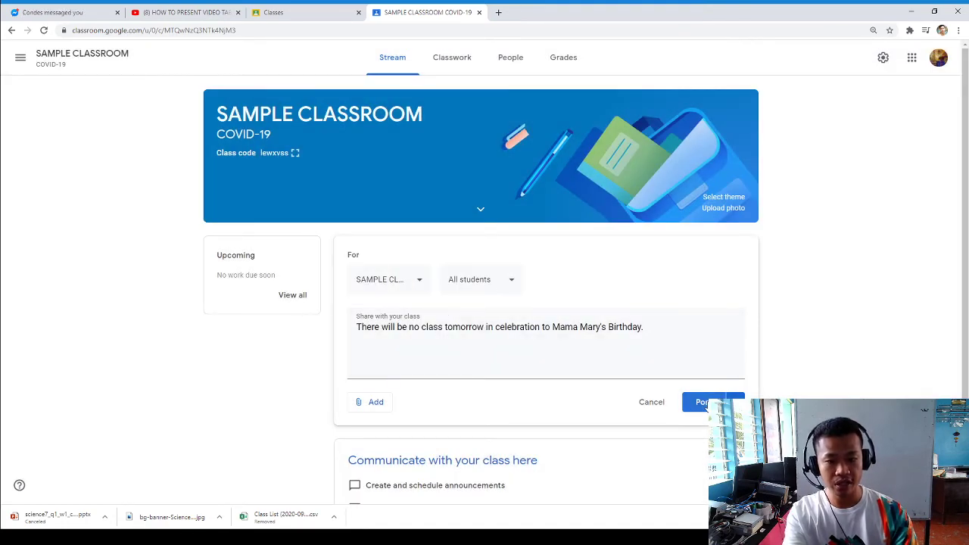
pyautogui.click(373, 402)
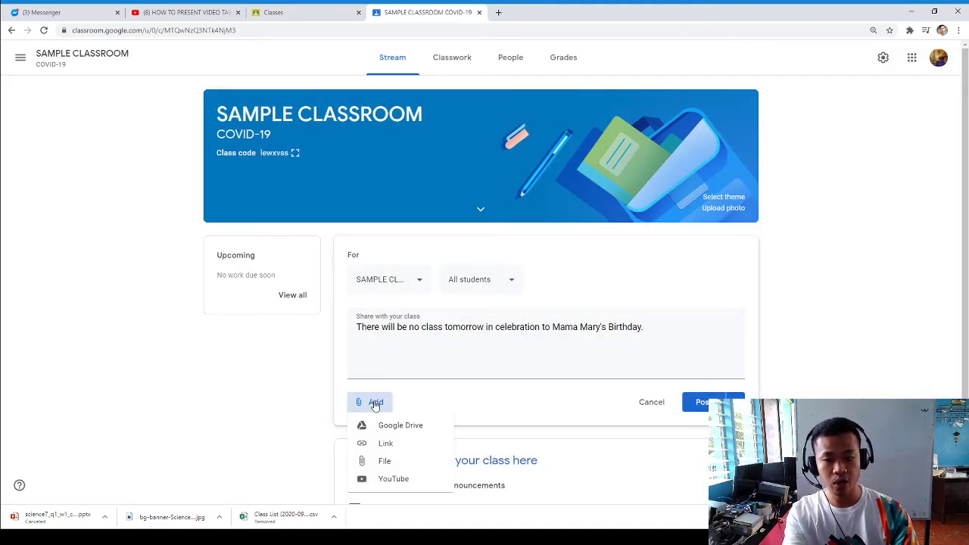
# - Close the Add menu without attaching anything and post the no-class announcement
pyautogui.click(481, 337)
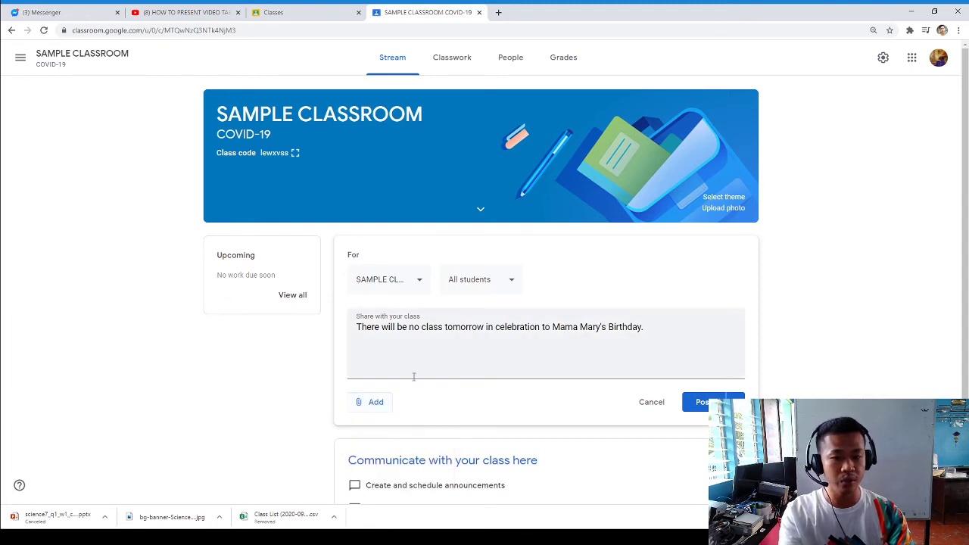
pyautogui.click(446, 328)
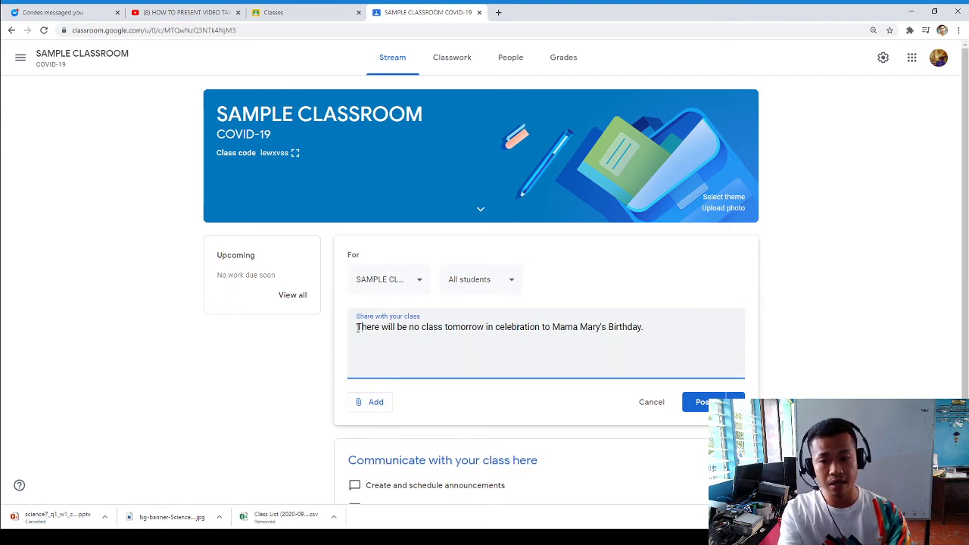
pyautogui.click(371, 403)
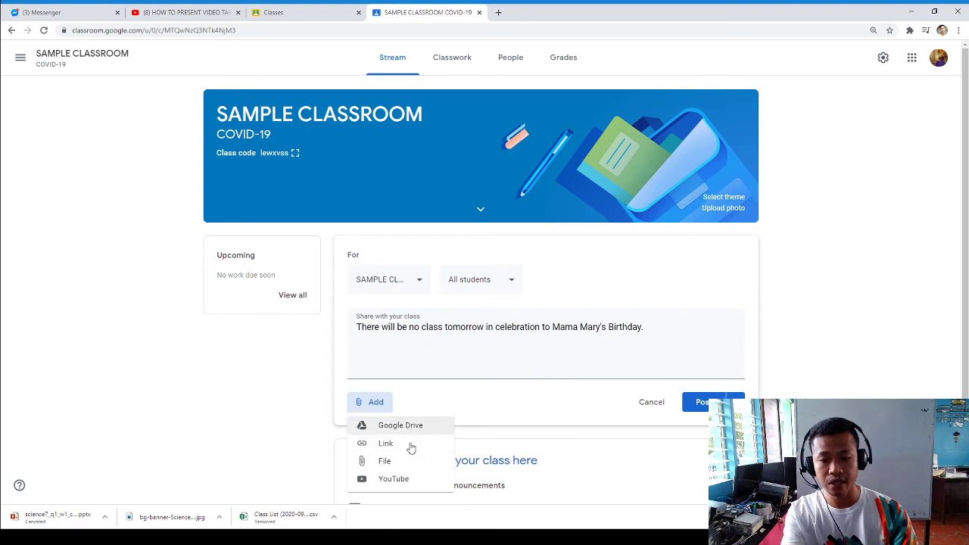
pyautogui.click(477, 323)
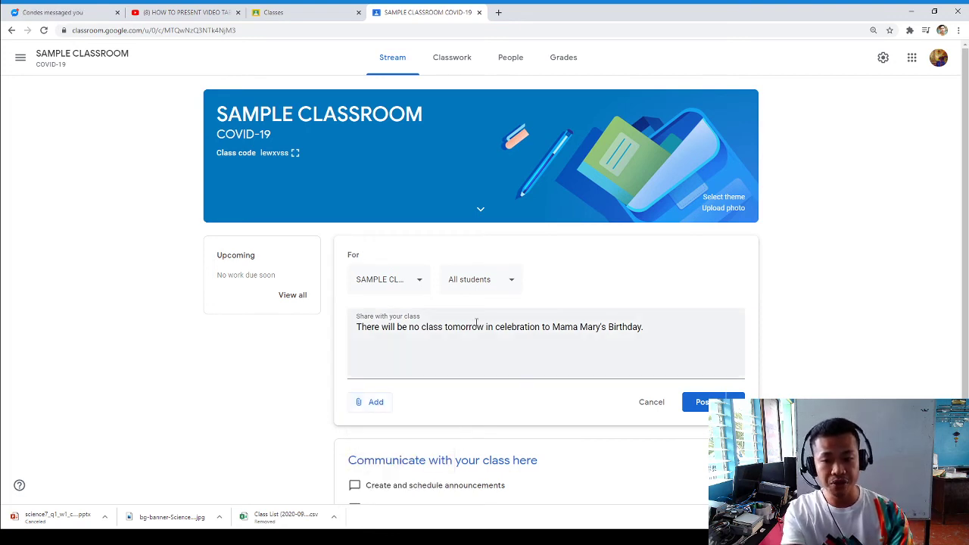
pyautogui.click(476, 324)
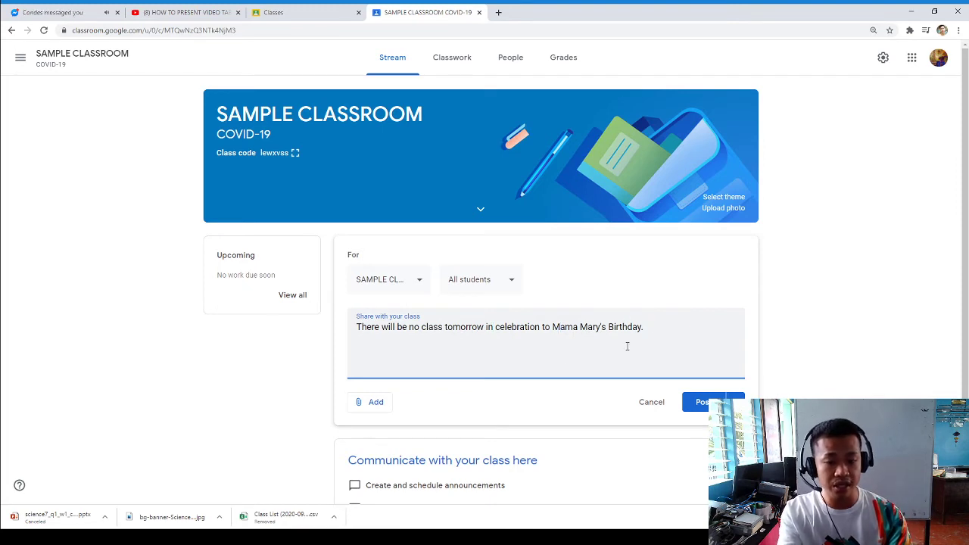
pyautogui.click(369, 405)
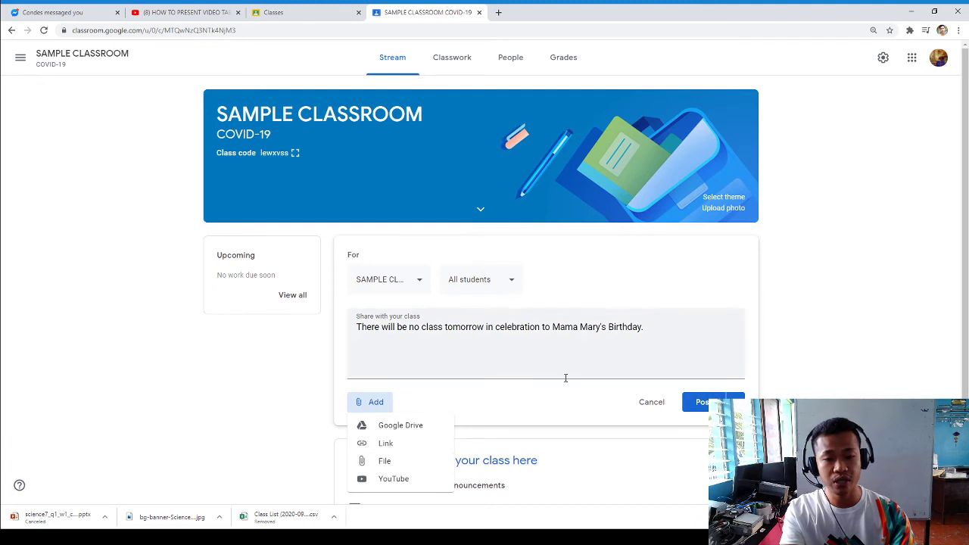
pyautogui.click(692, 409)
pyautogui.click(692, 409)
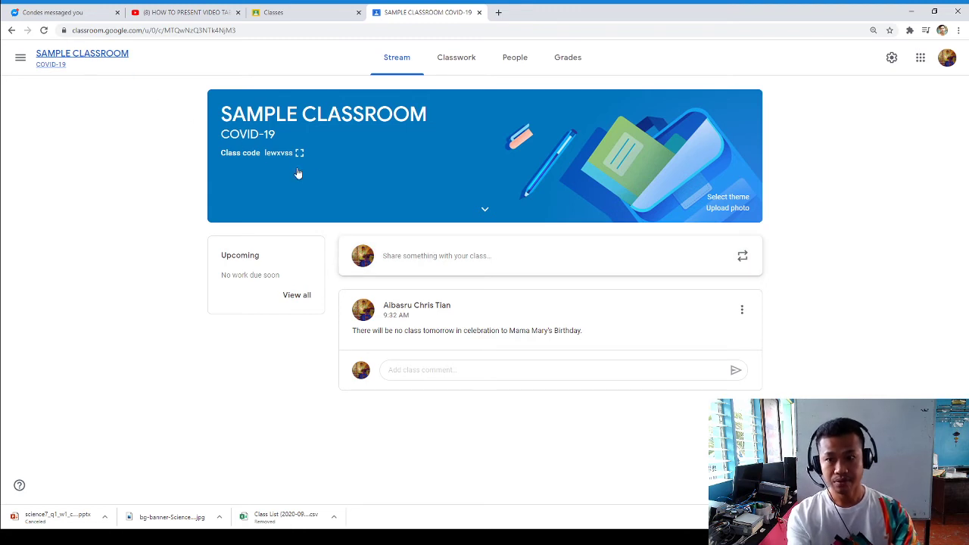
# - Reload the Stream to see the comment 'thanks a lot', then switch to Classwork
pyautogui.press('F5')
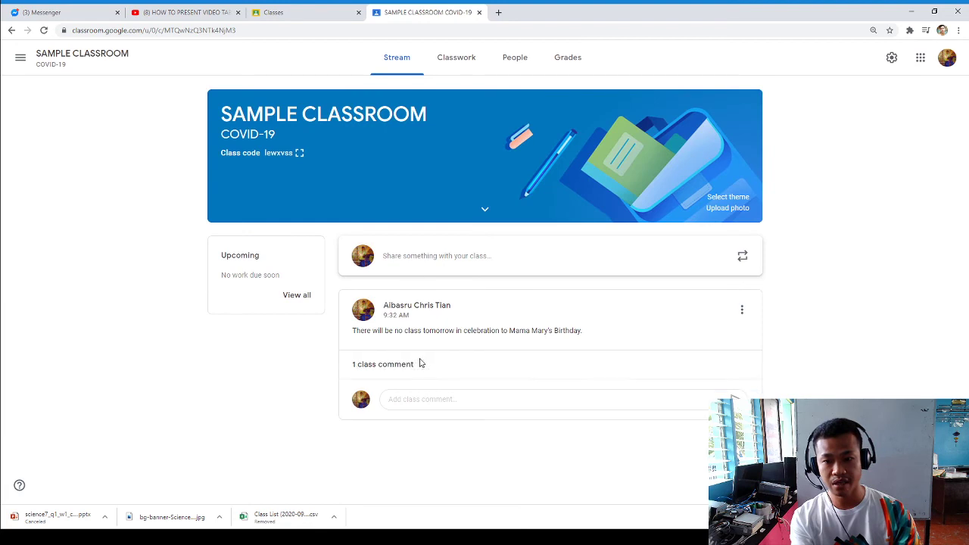
pyautogui.moveTo(434, 414); pyautogui.dragTo(439, 403)
pyautogui.click(442, 412)
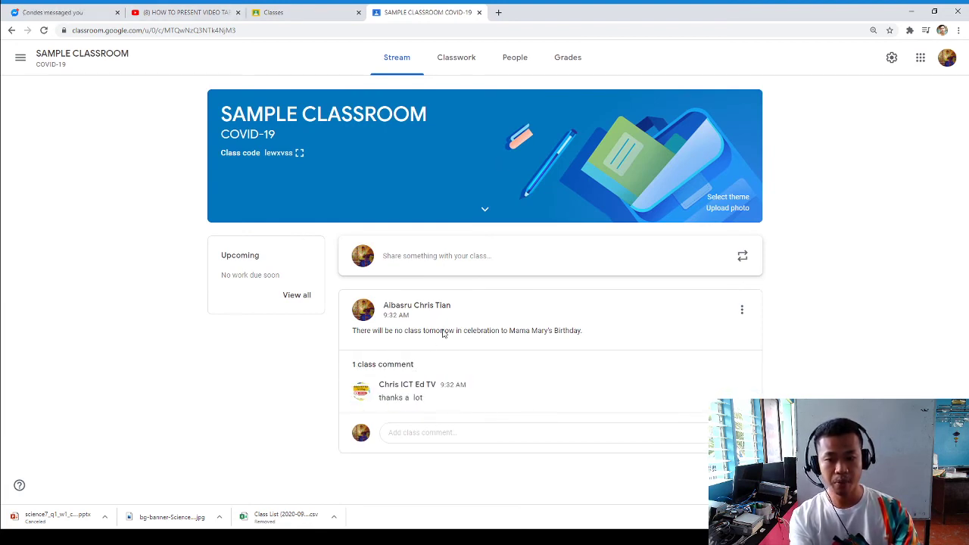
pyautogui.click(456, 58)
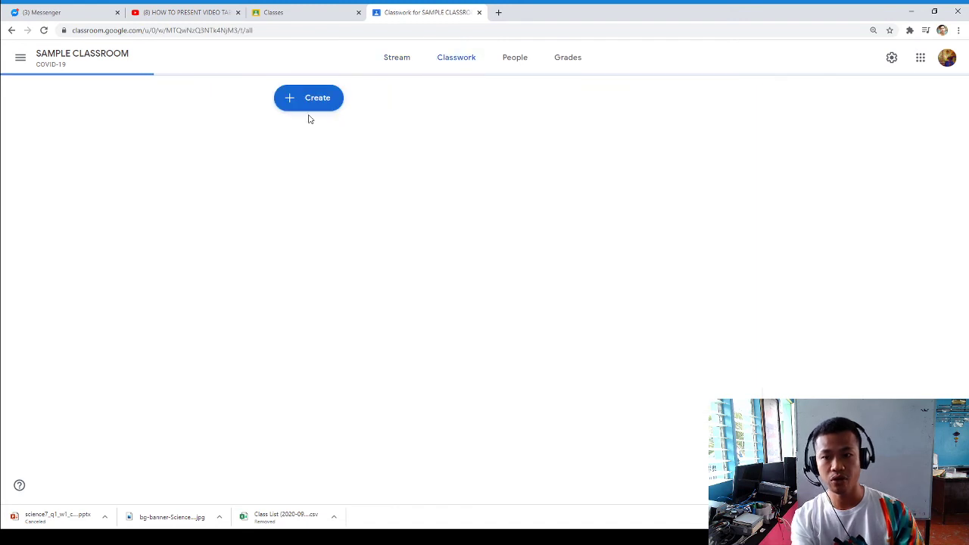
pyautogui.click(306, 107)
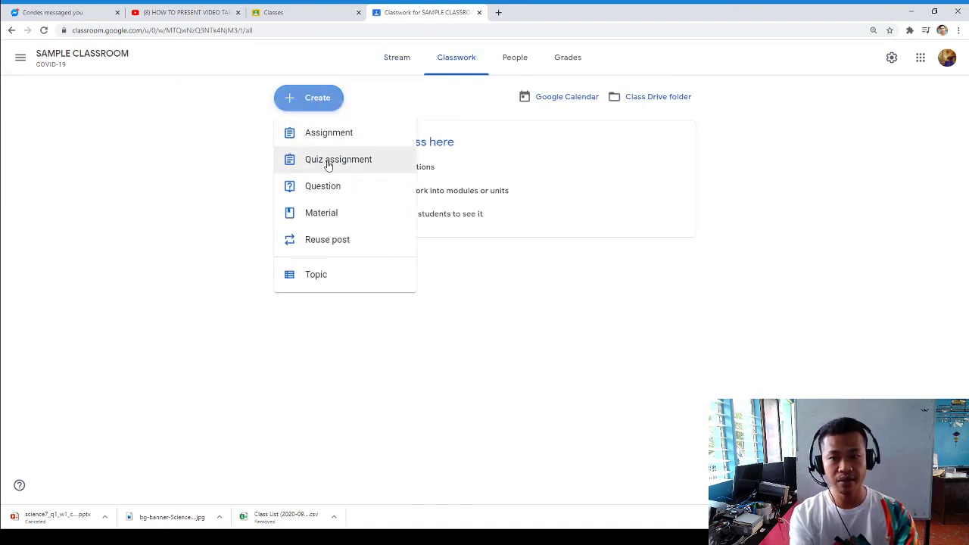
pyautogui.click(319, 136)
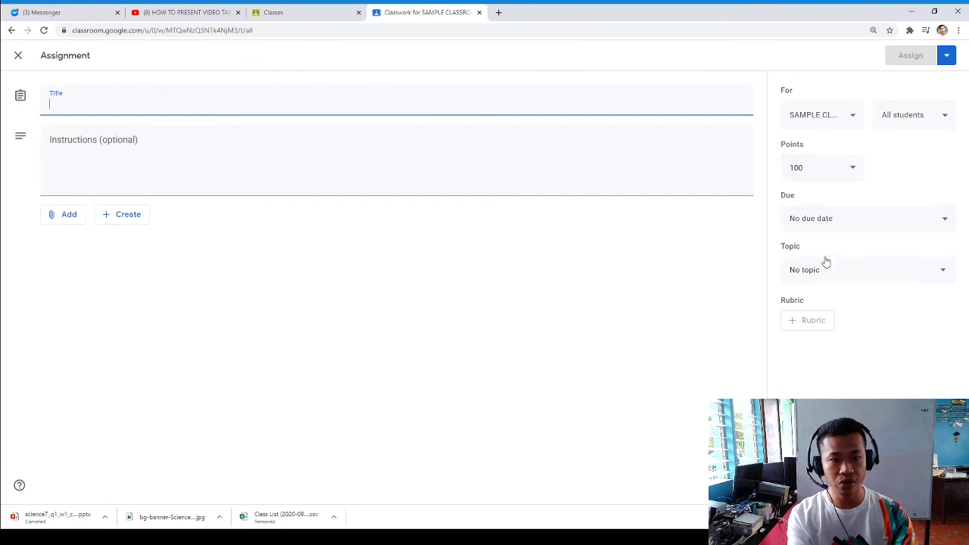
pyautogui.click(947, 55)
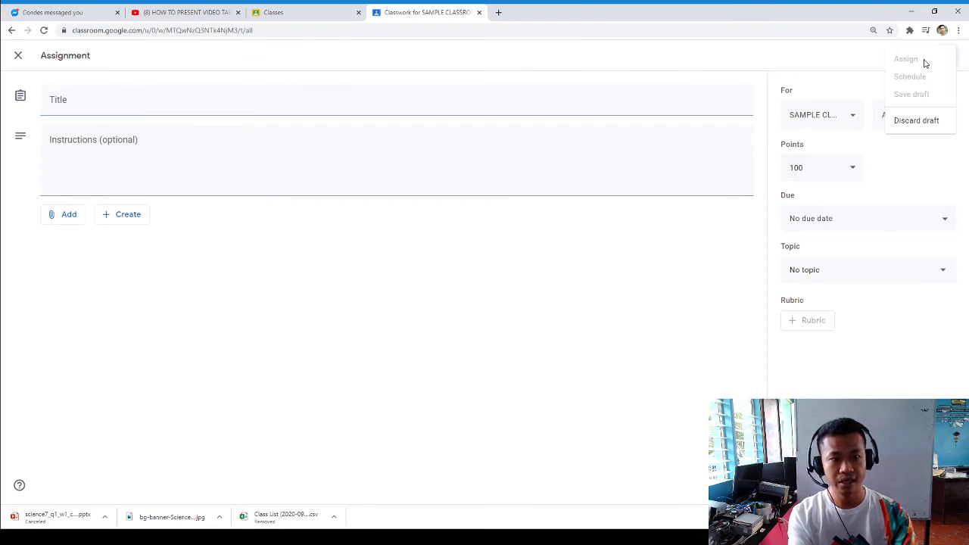
pyautogui.click(18, 55)
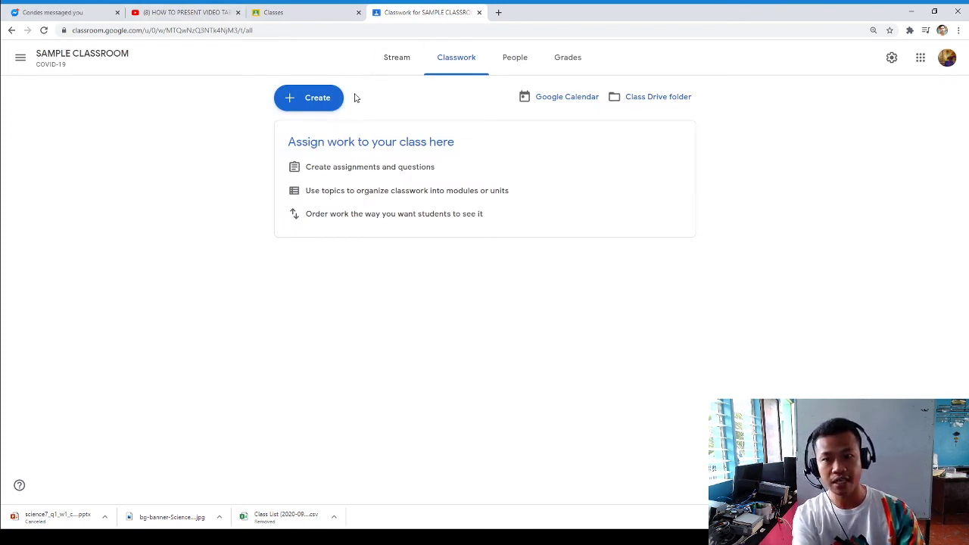
pyautogui.click(333, 98)
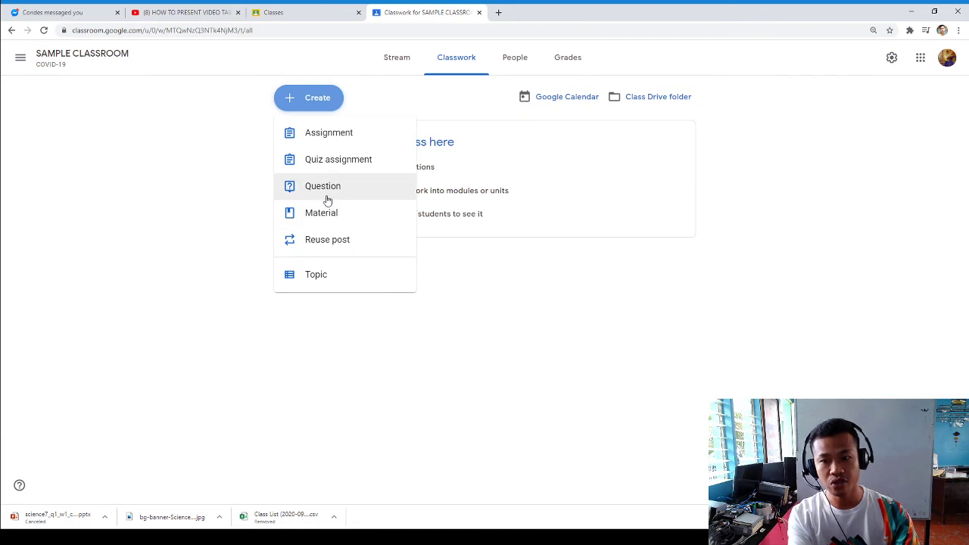
pyautogui.click(564, 273)
pyautogui.click(564, 58)
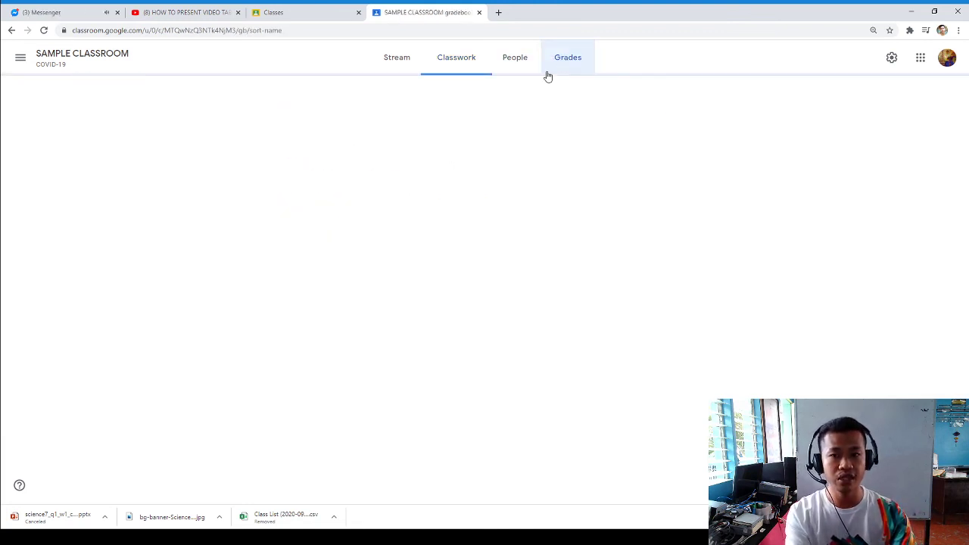
pyautogui.click(457, 71)
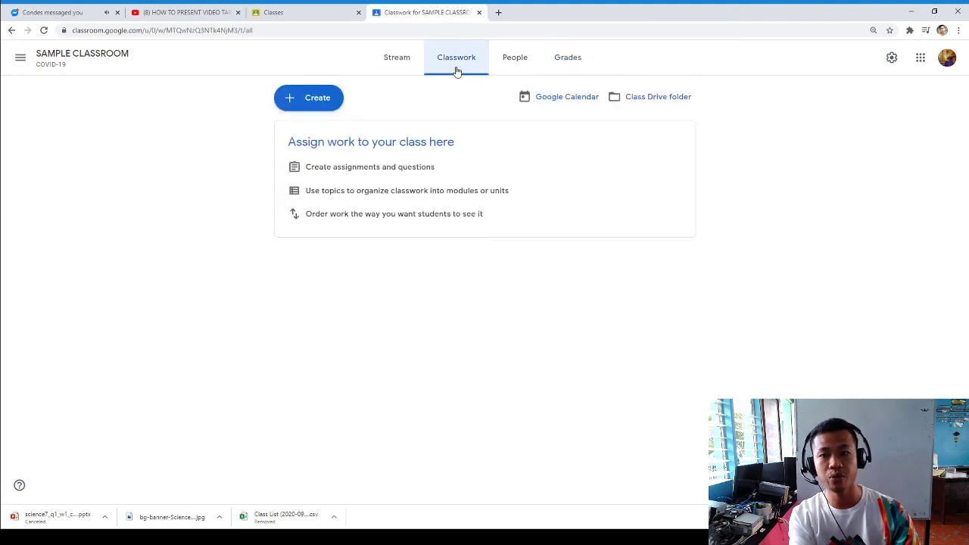